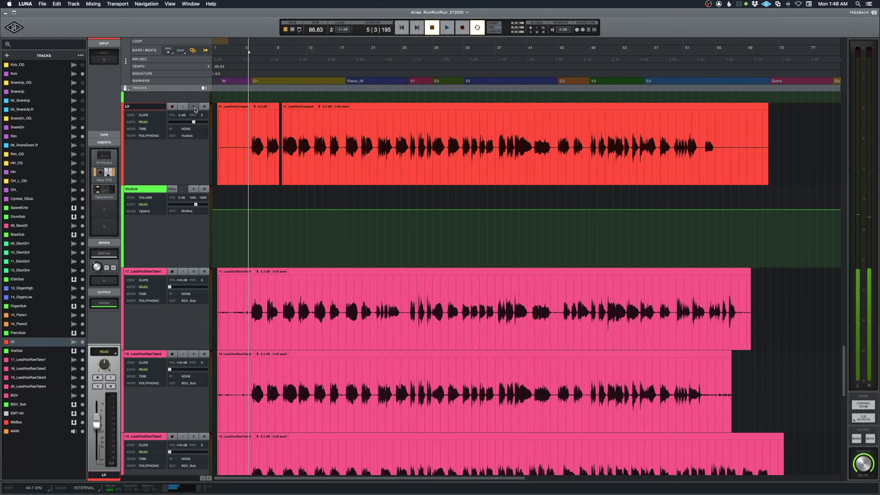
Show the mixer and play the LV track soloed to hear the vocal with its EMT140 reverb.
{"action": "key", "text": "super+equal"}
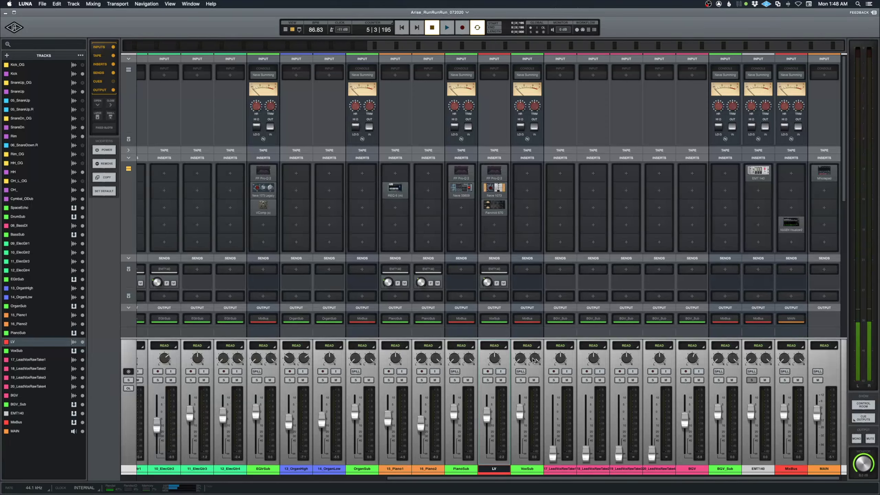
{"action": "key", "text": "space"}
{"action": "left_click", "coordinate": [488, 380]}
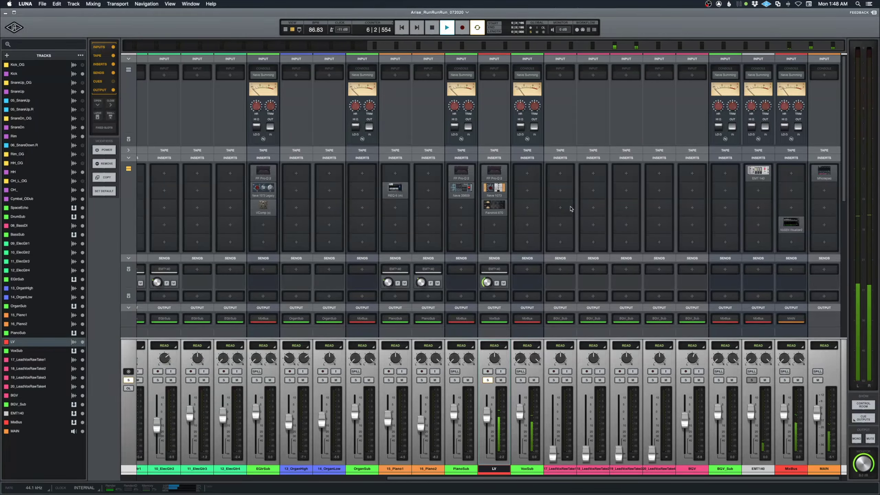
{"action": "key", "text": "space"}
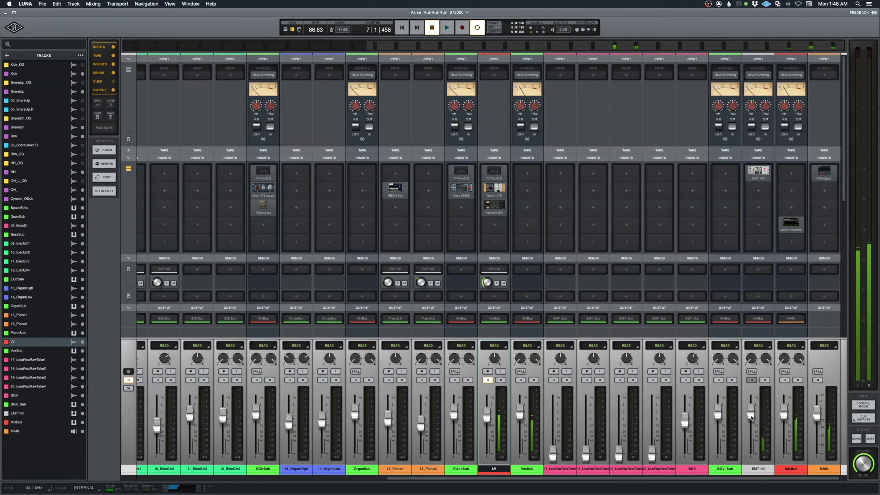
{"action": "mouse_move", "coordinate": [759, 171]}
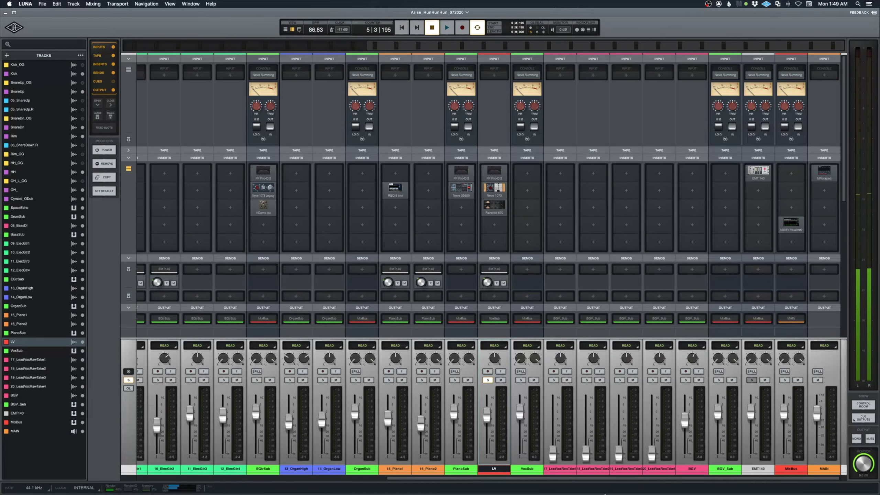
Switch to Preview to examine the ApolloRouting.jpg spring reverb wiring diagram, and return to LUNA.
{"action": "key", "text": "super+Tab"}
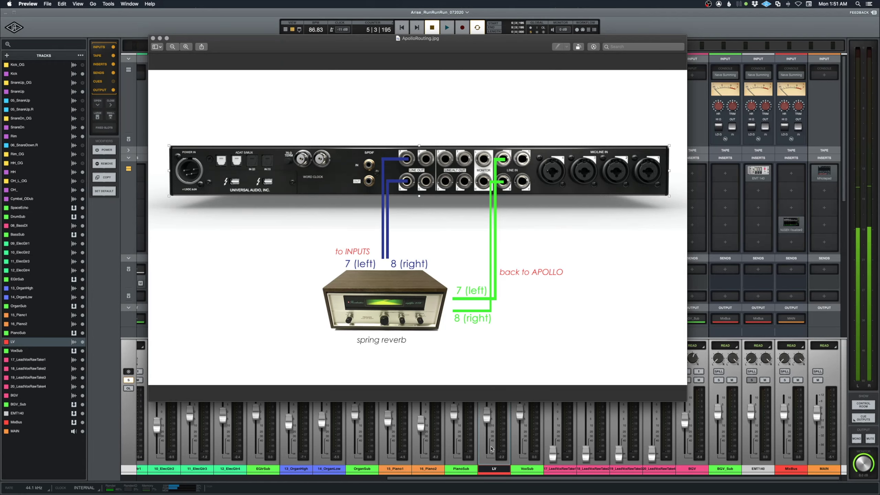
{"action": "left_click", "coordinate": [508, 458]}
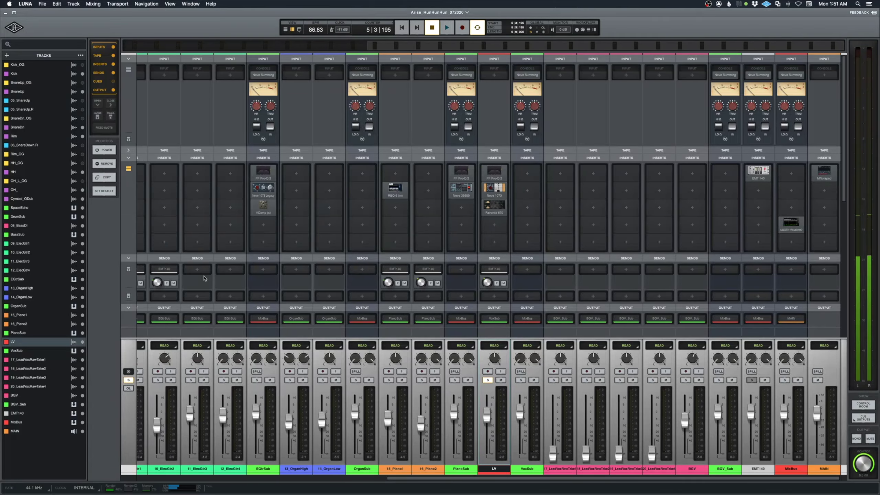
Create one stereo audio track named FunkyReverbReturn.
{"action": "left_click", "coordinate": [6, 57]}
{"action": "left_click", "coordinate": [16, 64]}
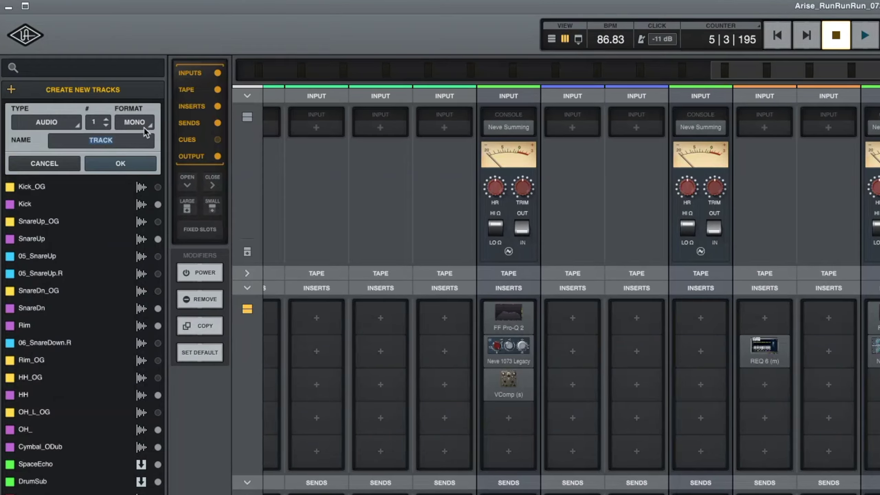
{"action": "left_click", "coordinate": [144, 128]}
{"action": "left_click", "coordinate": [133, 151]}
{"action": "left_click_drag", "start_coordinate": [87, 141], "coordinate": [122, 139]}
{"action": "type", "text": "FunkyReverbRetur"}
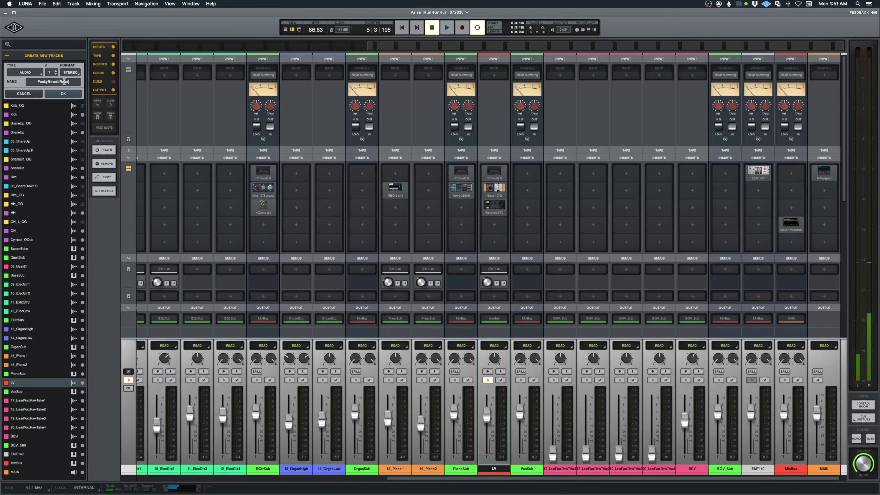
{"action": "type", "text": "n"}
{"action": "key", "text": "Return"}
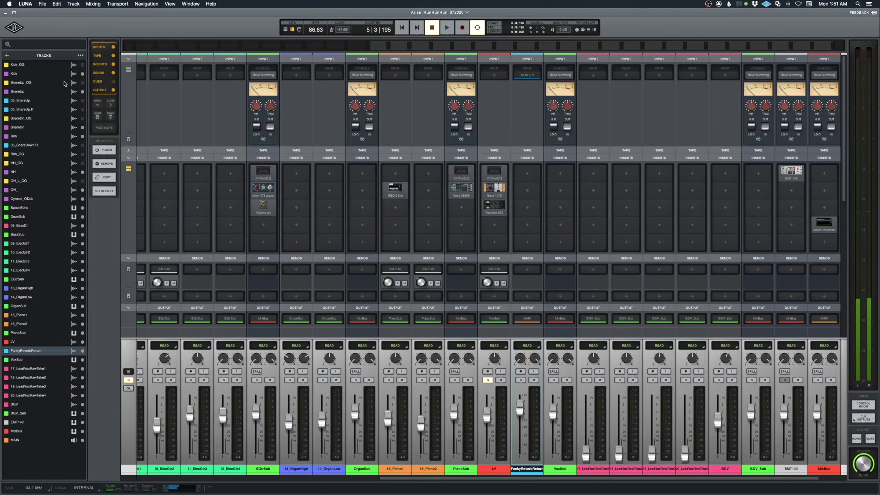
Set the FunkyReverbReturn track's input to MIC/LINE/HIZ 1-2.
{"action": "left_click", "coordinate": [527, 74]}
{"action": "scroll", "coordinate": [496, 270], "scroll_direction": "down", "scroll_amount": 5}
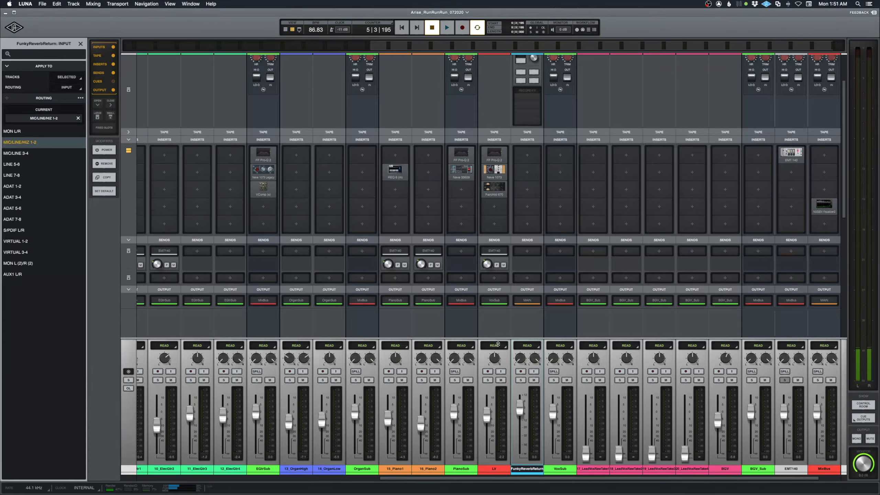
{"action": "scroll", "coordinate": [496, 271], "scroll_direction": "up", "scroll_amount": 3}
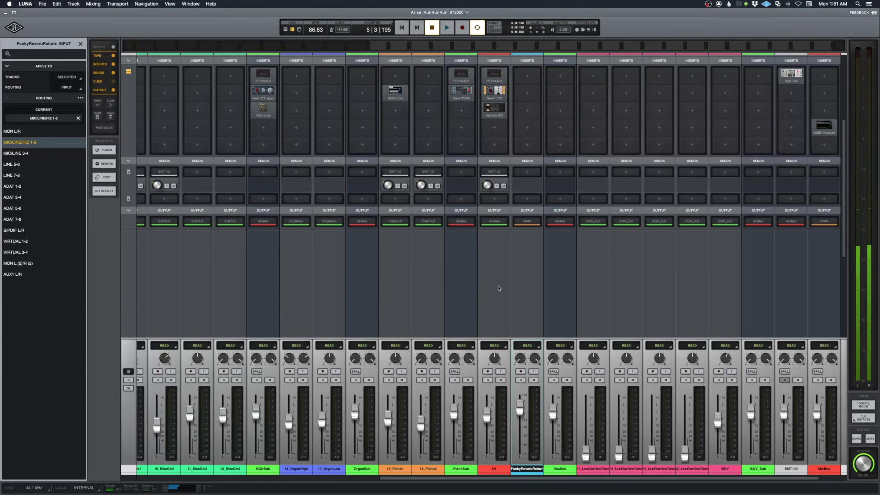
{"action": "scroll", "coordinate": [497, 245], "scroll_direction": "up", "scroll_amount": 1}
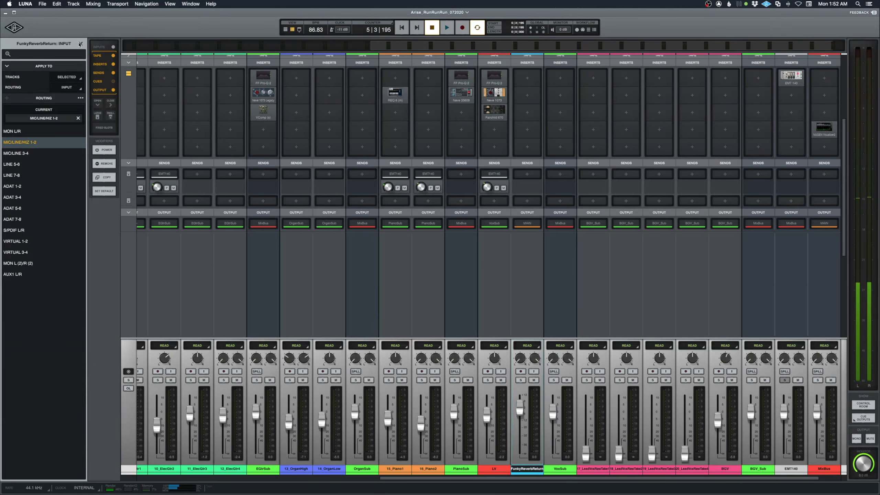
{"action": "key", "text": "Escape"}
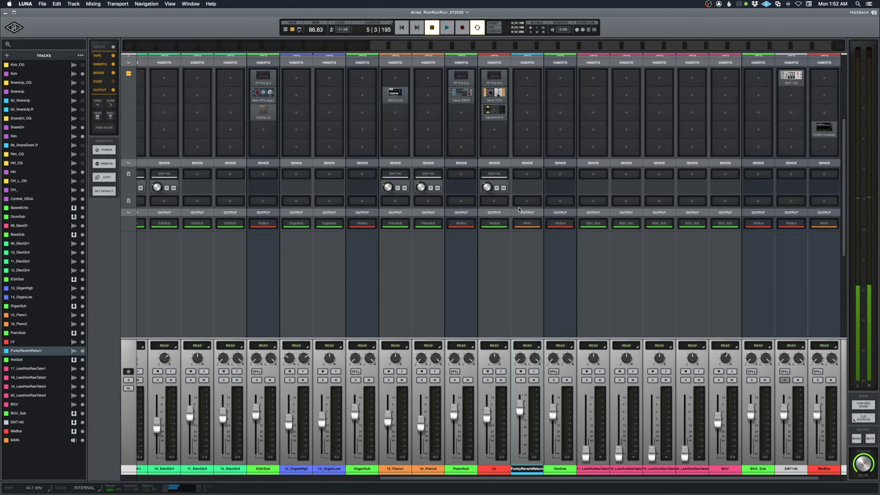
Add a second send on the LV track routed to the LINE 7-8 hardware output.
{"action": "left_click", "coordinate": [495, 201]}
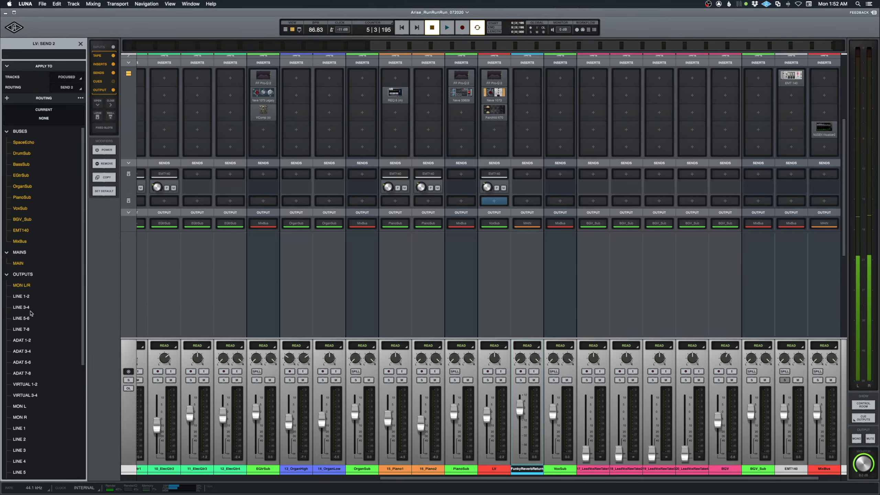
{"action": "left_click", "coordinate": [20, 330]}
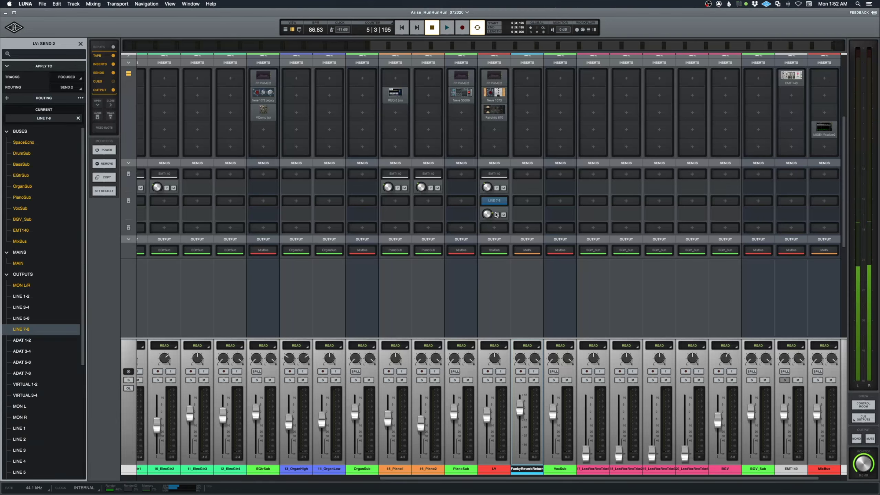
{"action": "mouse_move", "coordinate": [488, 216]}
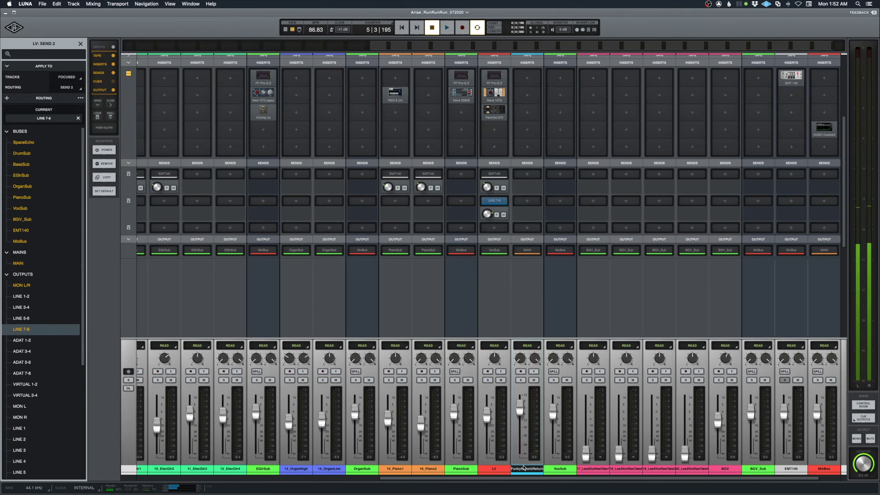
Set the FunkyReverbReturn track's input to LINE 7-8 and turn on its input monitoring.
{"action": "scroll", "coordinate": [518, 299], "scroll_direction": "up", "scroll_amount": 4}
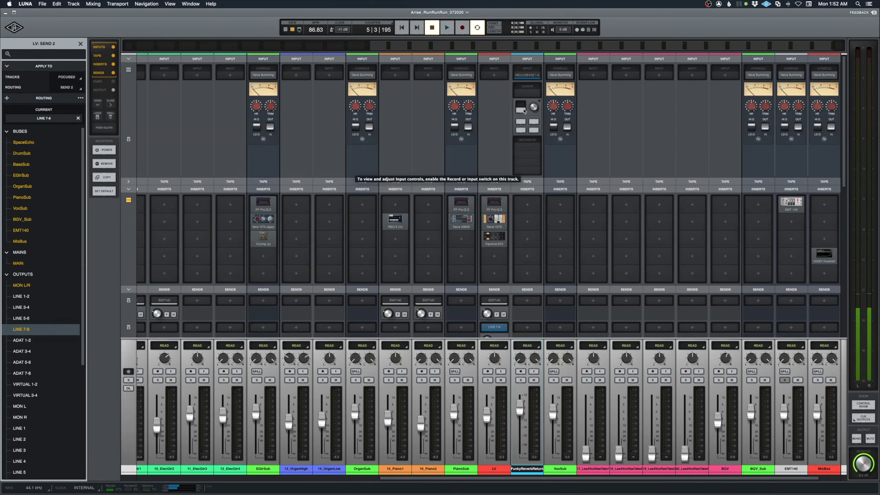
{"action": "left_click", "coordinate": [526, 75]}
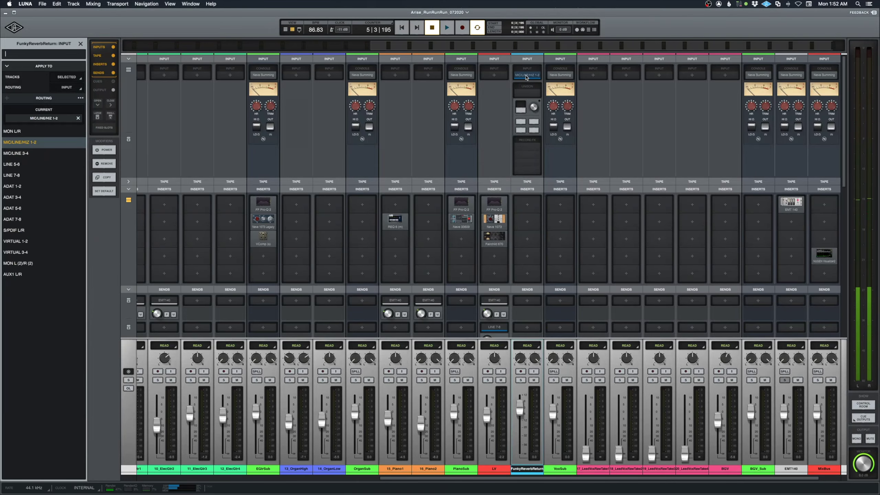
{"action": "left_click", "coordinate": [15, 176]}
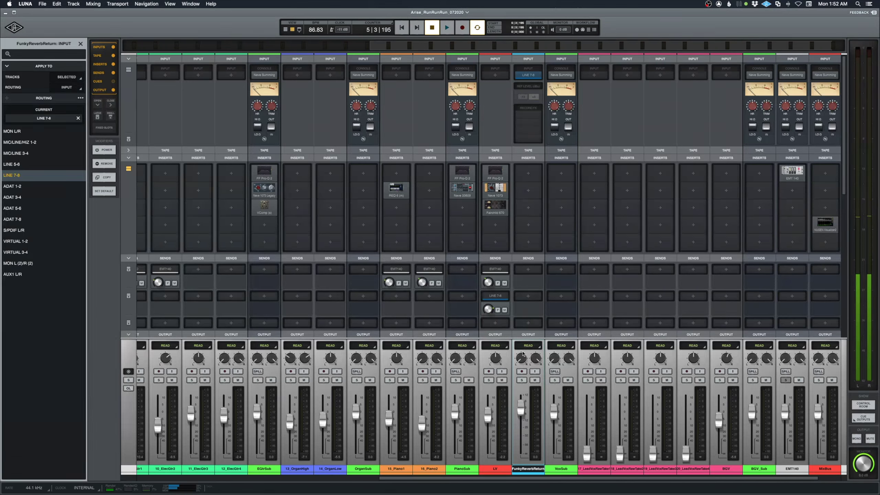
{"action": "left_click", "coordinate": [534, 372]}
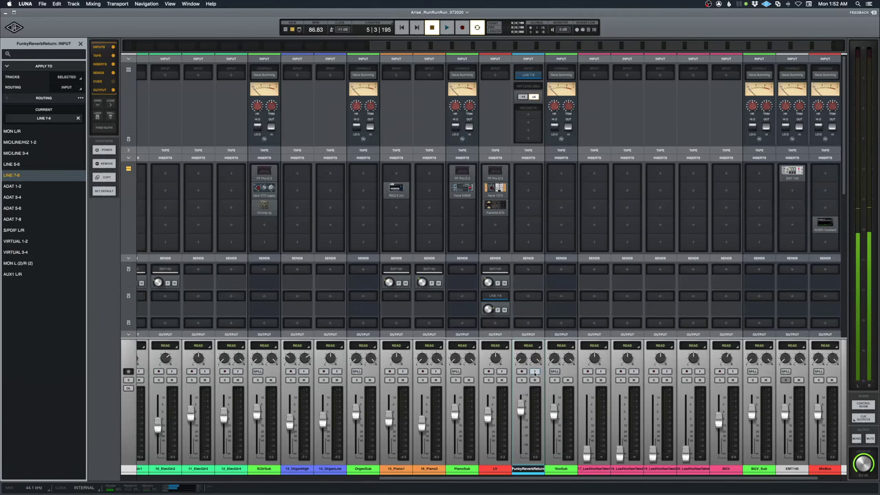
Play the full mix and the LV track soloed to check whether the spring reverb return is heard.
{"action": "key", "text": "space"}
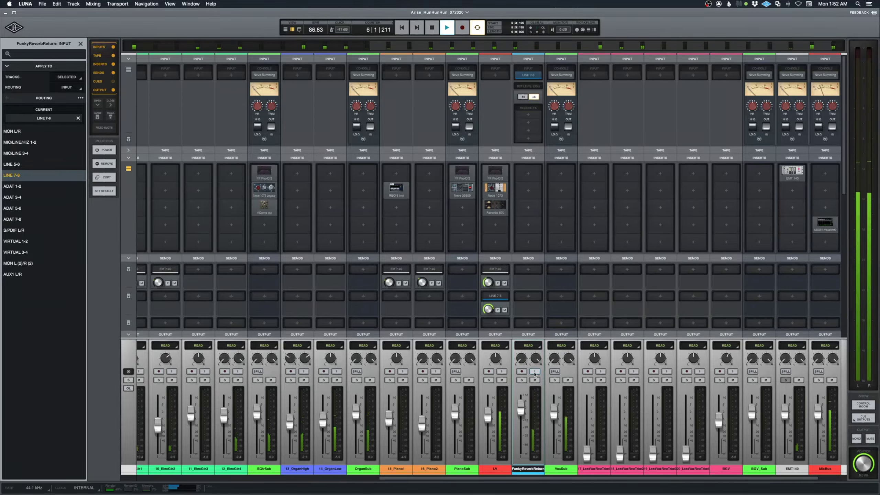
{"action": "key", "text": "space"}
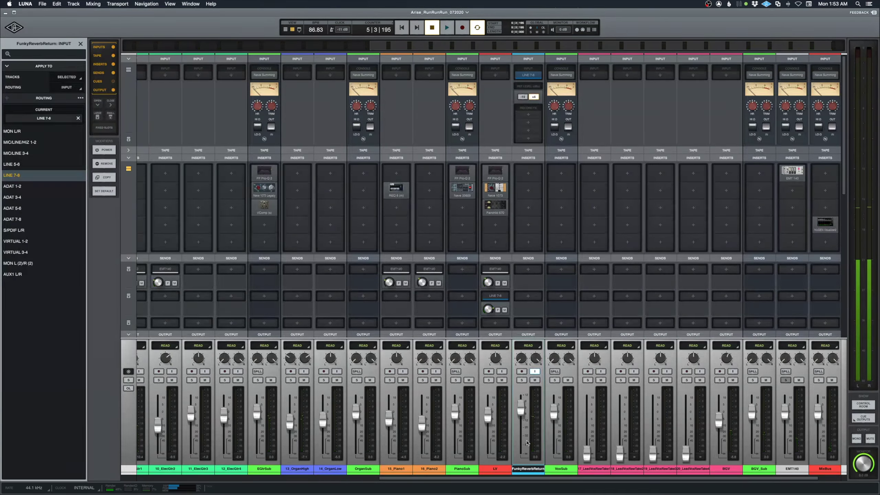
{"action": "left_click", "coordinate": [489, 381]}
{"action": "key", "text": "space"}
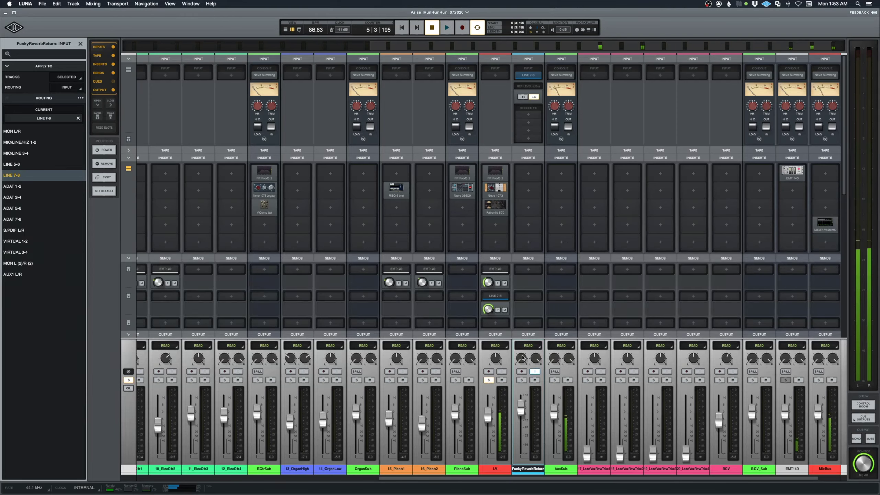
{"action": "key", "text": "space"}
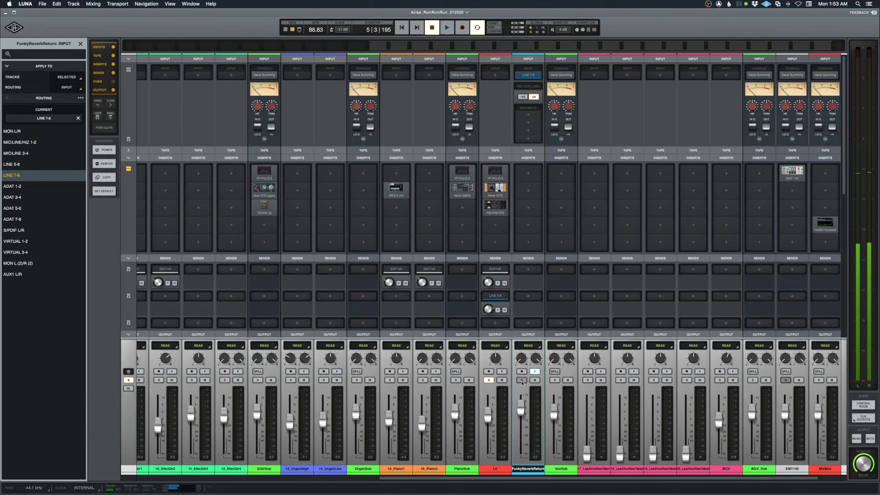
Isolate FunkyReverbReturn from solo muting and play the soloed LV track with its reverb.
{"action": "right_click", "coordinate": [522, 381]}
{"action": "left_click", "coordinate": [526, 397]}
{"action": "key", "text": "space"}
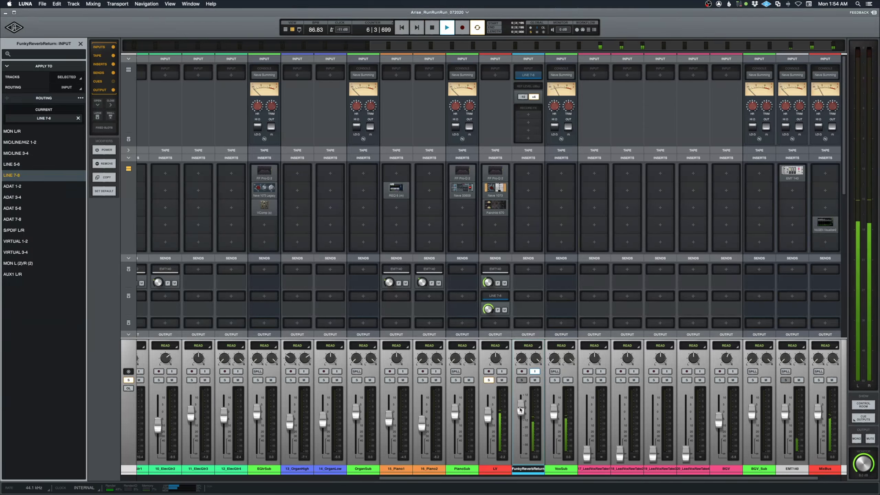
{"action": "key", "text": "space"}
{"action": "key", "text": "Return"}
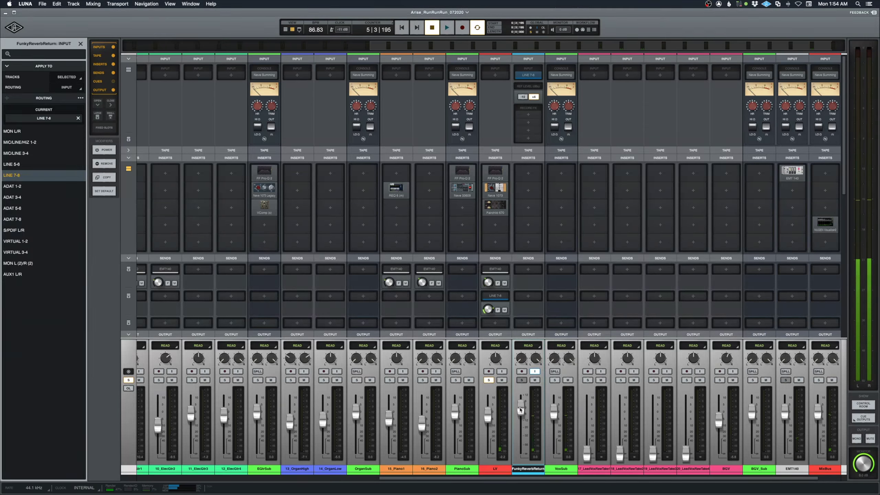
Pull the FunkyReverbReturn fader down, play the mix with LV unsoloed, and bring the return up to about -10 dB.
{"action": "left_click_drag", "start_coordinate": [521, 405], "coordinate": [521, 455]}
{"action": "key", "text": "space"}
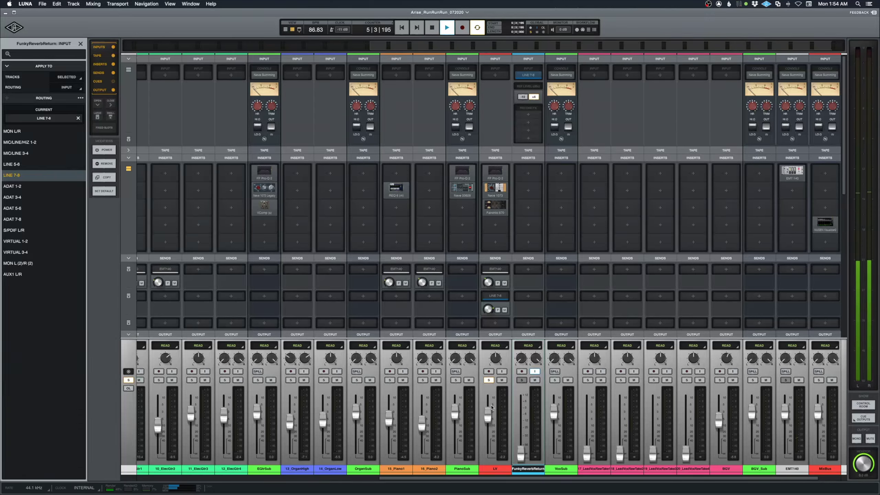
{"action": "left_click", "coordinate": [489, 380]}
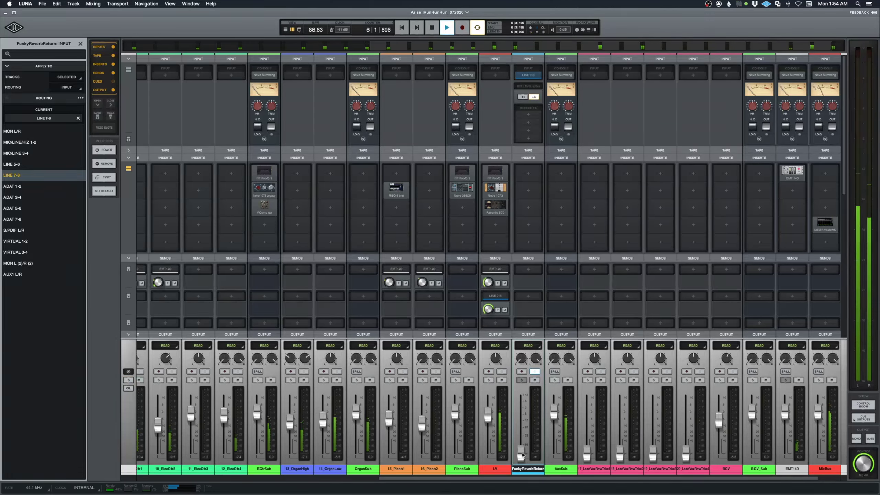
{"action": "left_click_drag", "start_coordinate": [523, 455], "coordinate": [523, 430]}
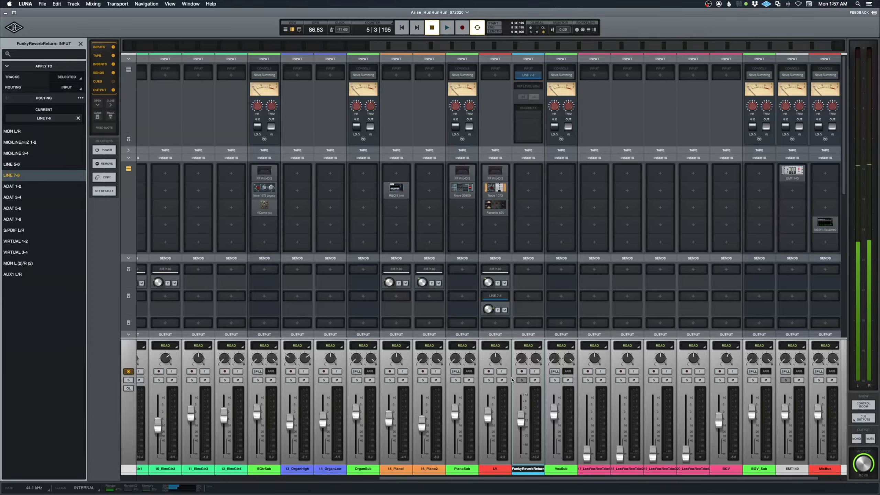
Record-arm FunkyReverbReturn and turn on its input monitoring, with the session's ARM mode enabled.
{"action": "left_click", "coordinate": [129, 372]}
{"action": "left_click", "coordinate": [129, 372]}
{"action": "left_click", "coordinate": [522, 372]}
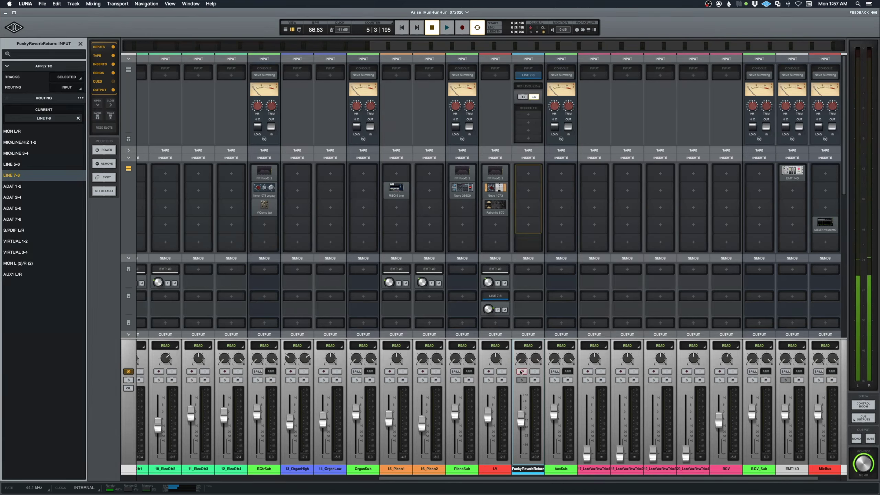
{"action": "left_click", "coordinate": [534, 371]}
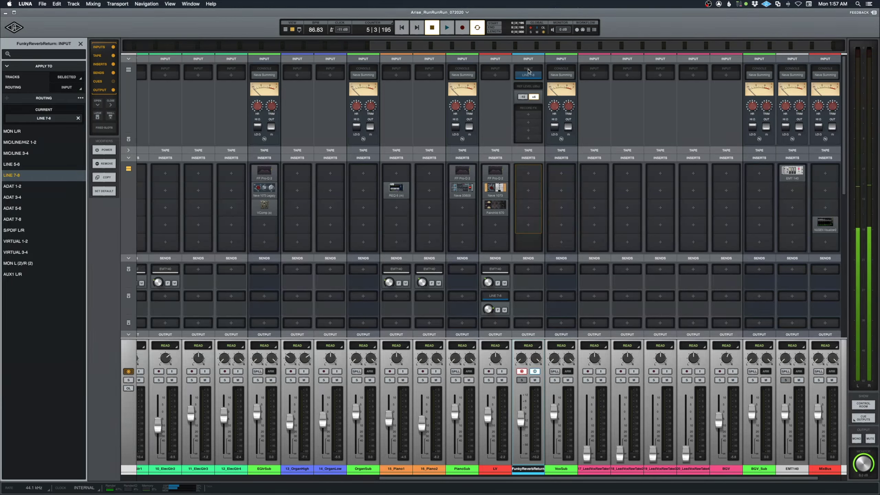
Examine the plug-in choices for FunkyReverbReturn's first record effect slot and first insert slot.
{"action": "left_click", "coordinate": [529, 115]}
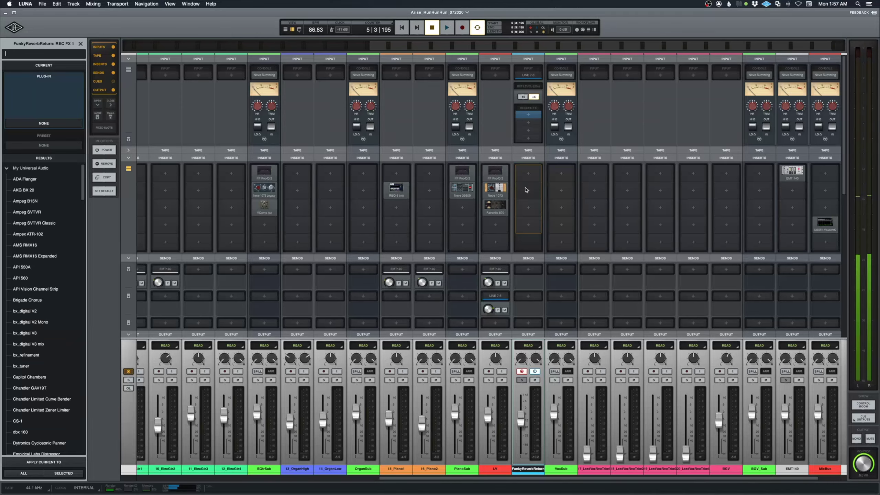
{"action": "left_click", "coordinate": [528, 176]}
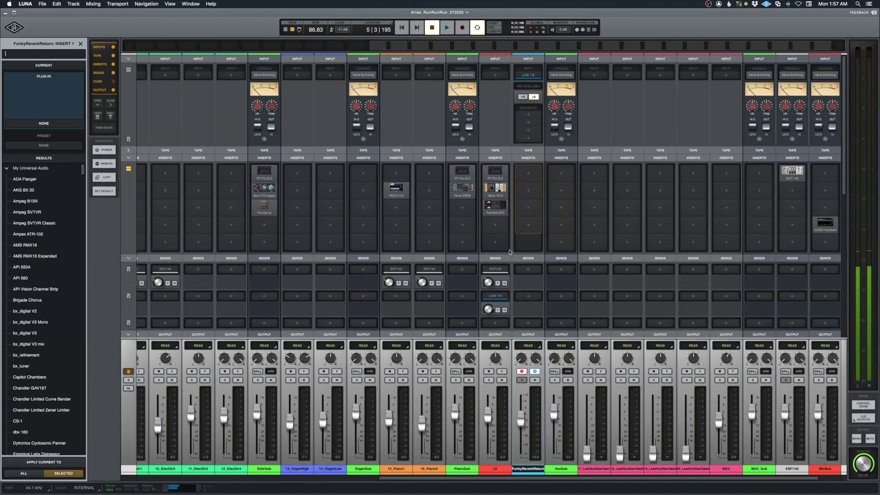
Record the spring reverb return onto FunkyReverbReturn from bar 5, and switch off its record arm and input monitoring.
{"action": "key", "text": "super+equal"}
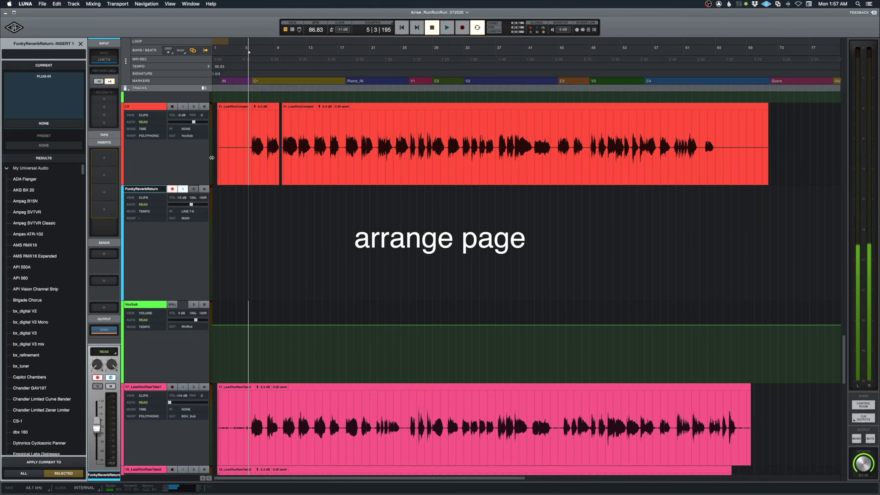
{"action": "left_click", "coordinate": [462, 28]}
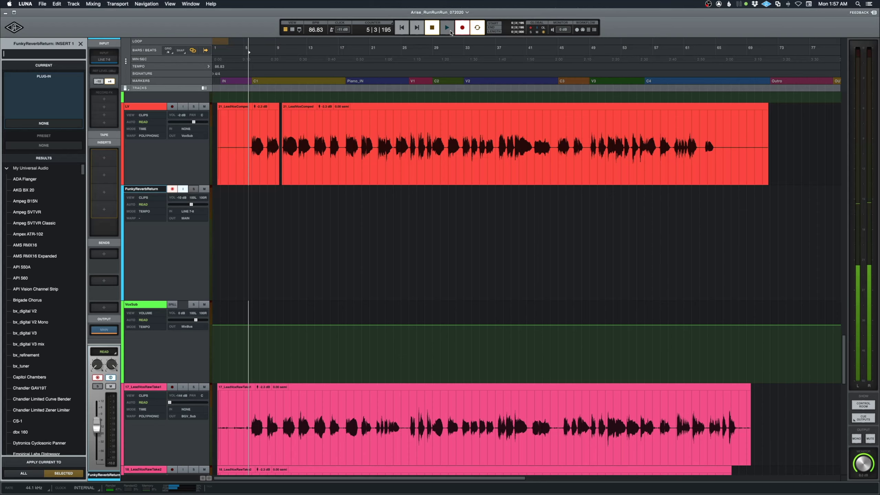
{"action": "left_click", "coordinate": [447, 28]}
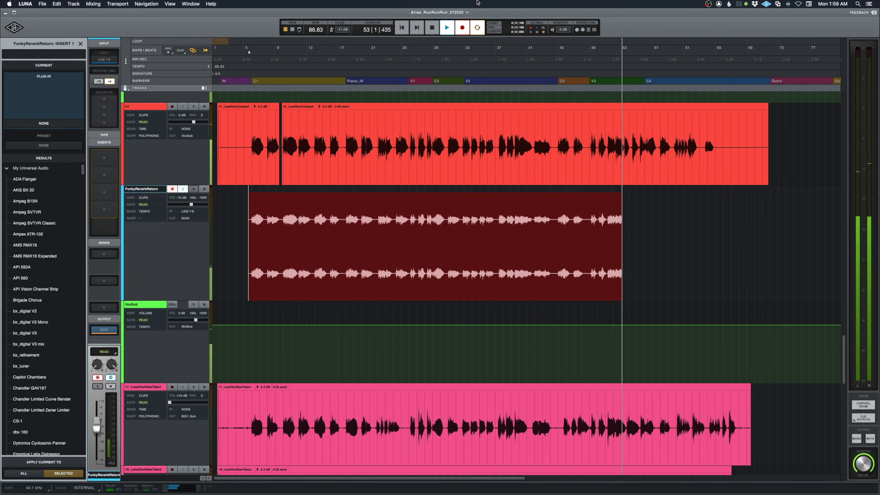
{"action": "key", "text": "space"}
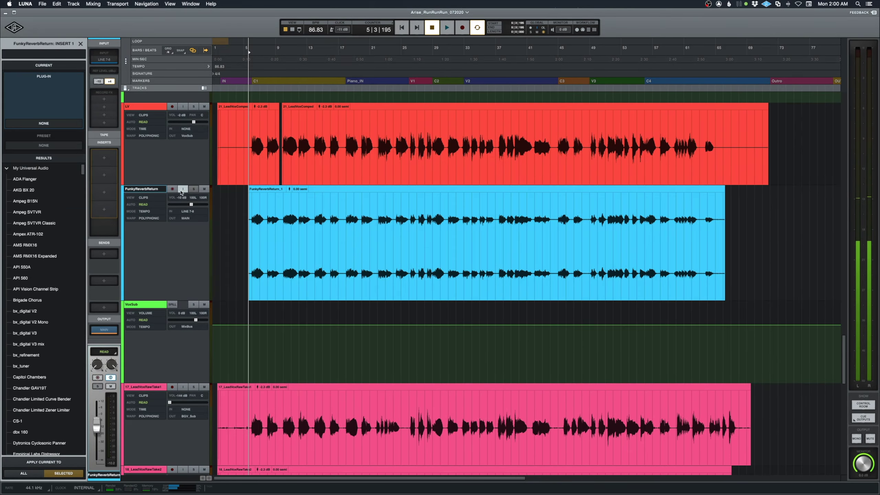
{"action": "left_click", "coordinate": [182, 190]}
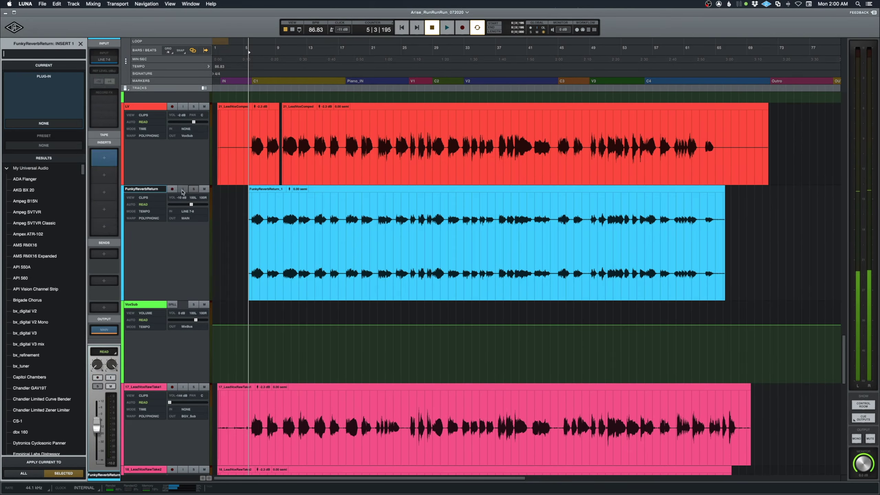
Remove Solo Safe from FunkyReverbReturn and route its output to MixBus.
{"action": "key", "text": "super+equal"}
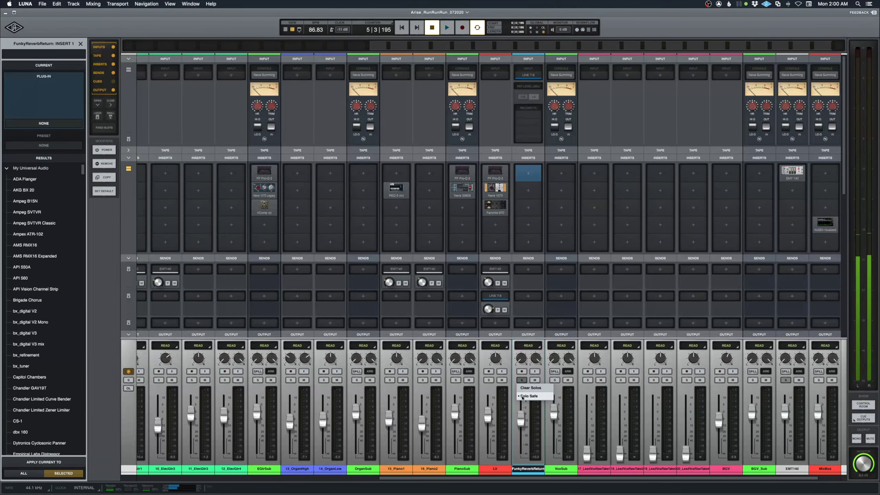
{"action": "scroll", "coordinate": [526, 310], "scroll_direction": "down", "scroll_amount": 3}
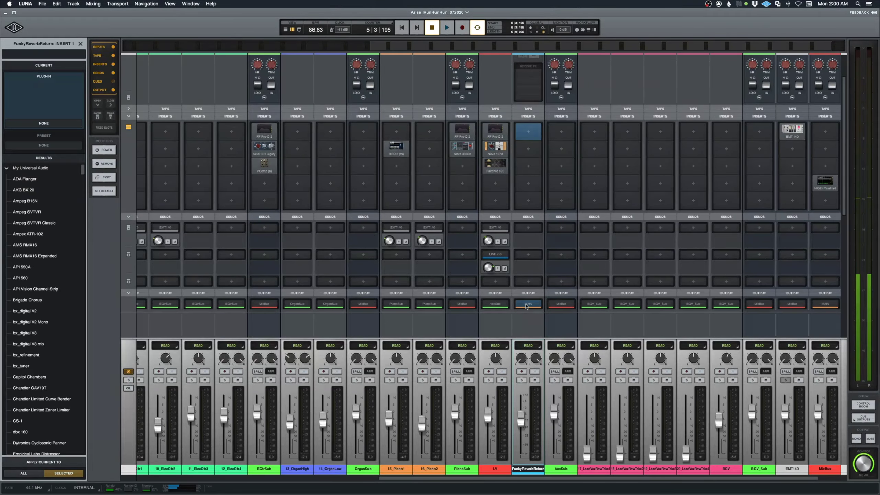
{"action": "left_click", "coordinate": [526, 305]}
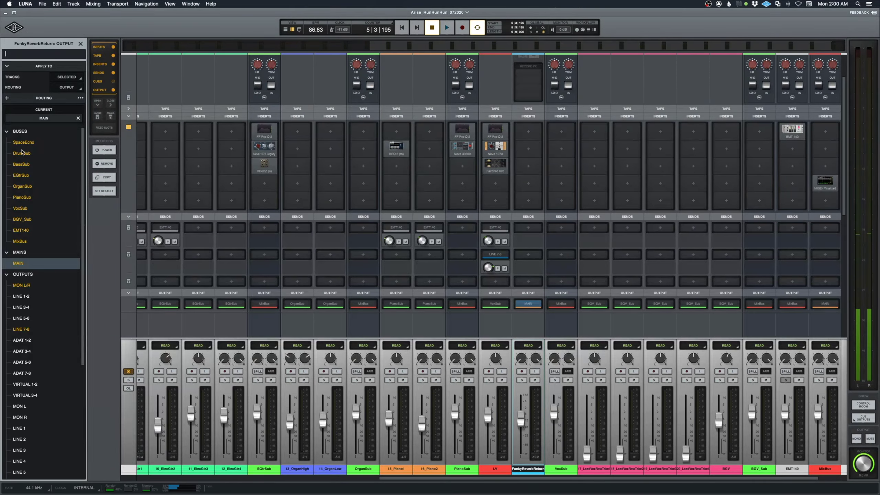
{"action": "left_click", "coordinate": [20, 241]}
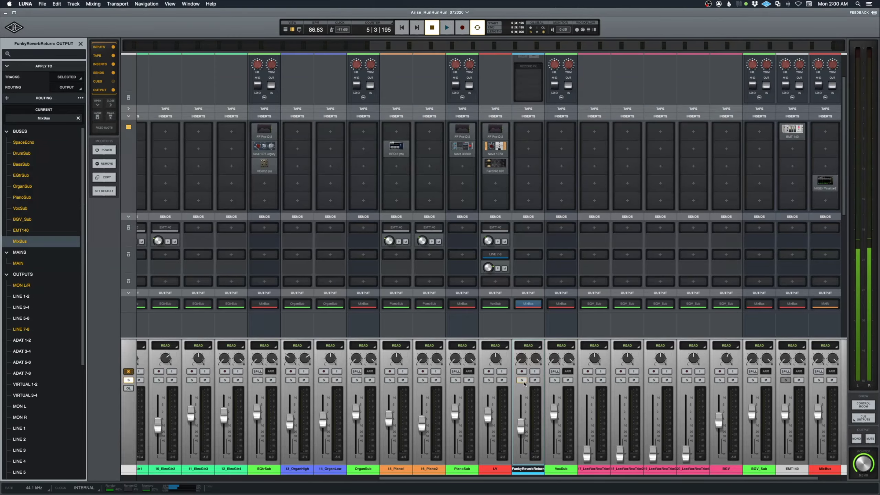
Solo FunkyReverbReturn and play back the recorded reverb clip while watching its channel meter.
{"action": "key", "text": "super+equal"}
{"action": "key", "text": "space"}
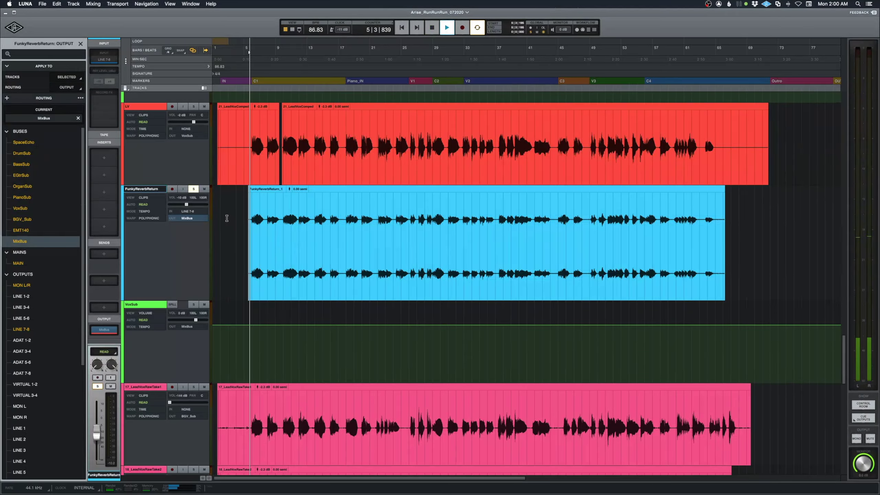
{"action": "key", "text": "super+equal"}
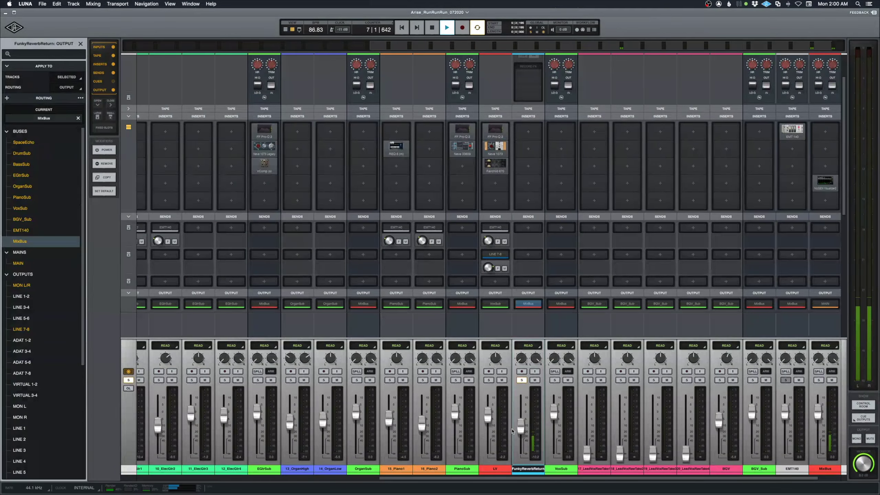
{"action": "key", "text": "space"}
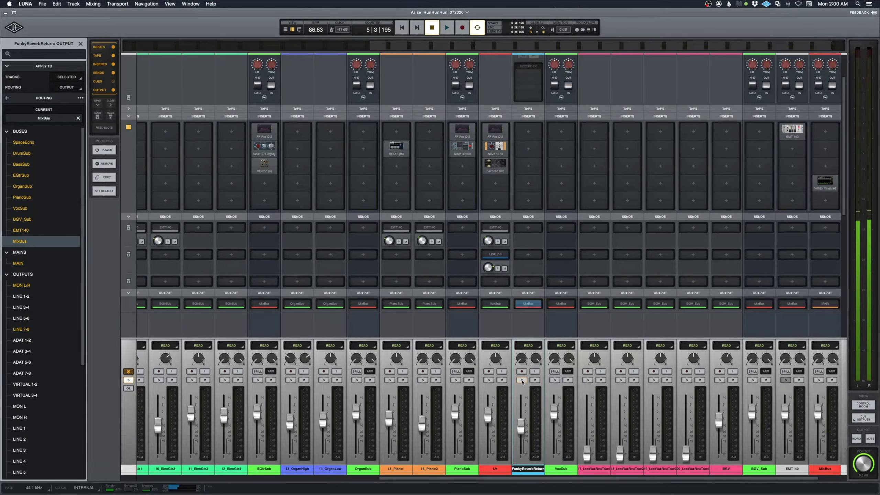
Insert the FabFilter FF Pro-Q 2 equalizer in FunkyReverbReturn's first insert slot.
{"action": "left_click", "coordinate": [530, 131]}
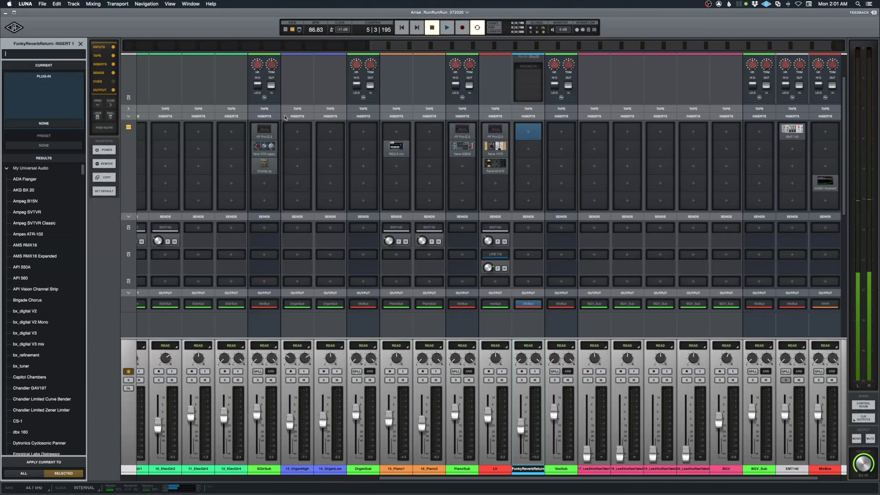
{"action": "type", "text": "fab"}
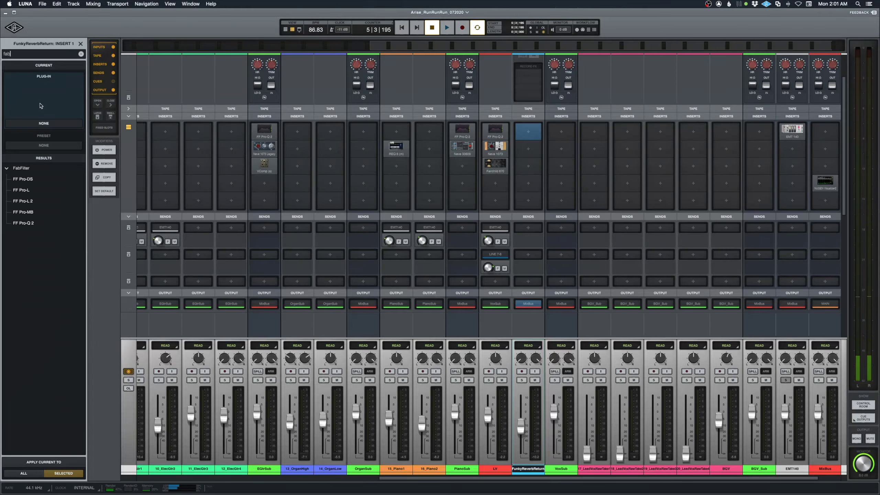
{"action": "left_click_drag", "start_coordinate": [23, 222], "coordinate": [200, 168]}
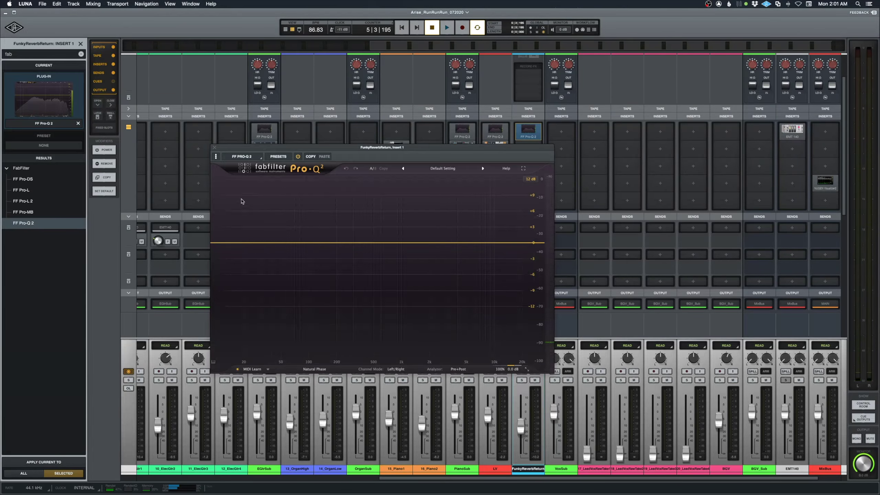
Add a low cut at about 260 Hz to FunkyReverbReturn in Pro-Q 2, comparing it soloed and in the full mix during playback.
{"action": "key", "text": "space"}
{"action": "left_click", "coordinate": [522, 380]}
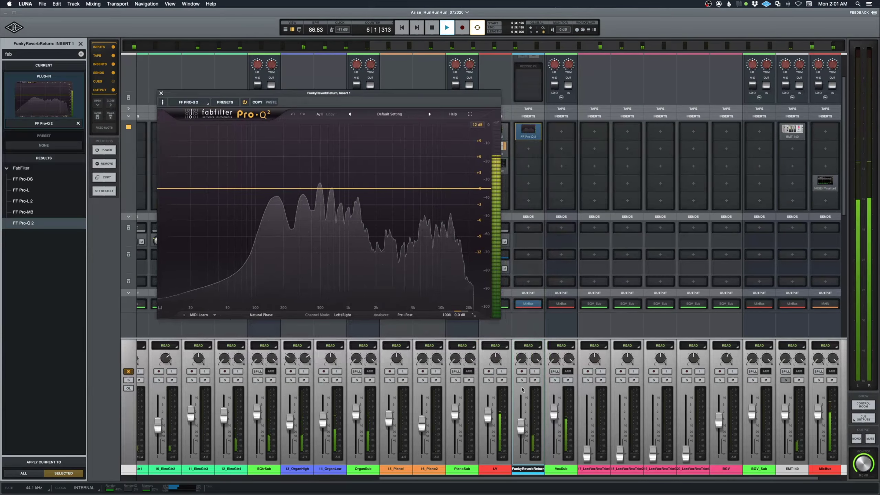
{"action": "left_click_drag", "start_coordinate": [179, 188], "coordinate": [294, 190]}
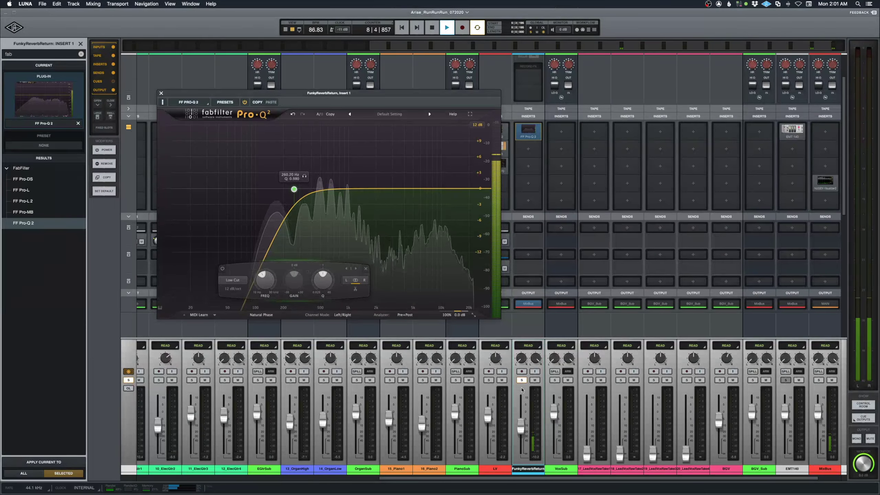
{"action": "left_click", "coordinate": [160, 92]}
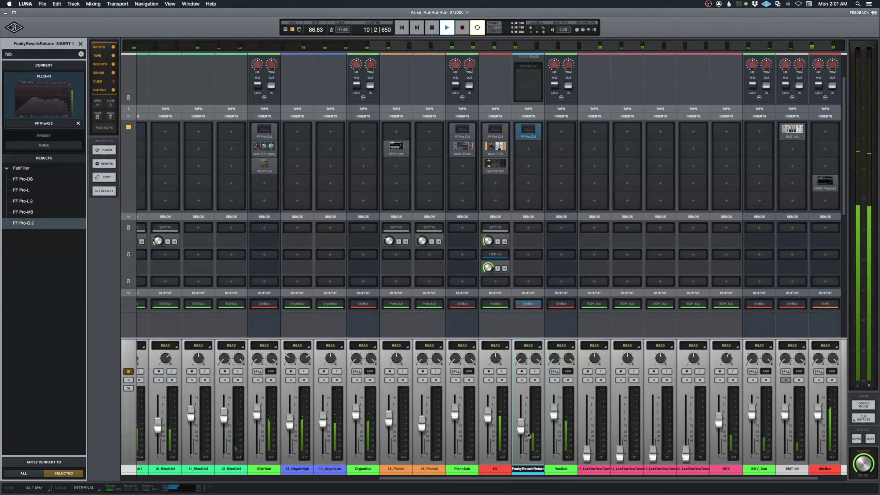
{"action": "key", "text": "space"}
Open the Ampex ATR-102 on the MAIN channel, switch it off and back on, and close it.
{"action": "left_click", "coordinate": [536, 319]}
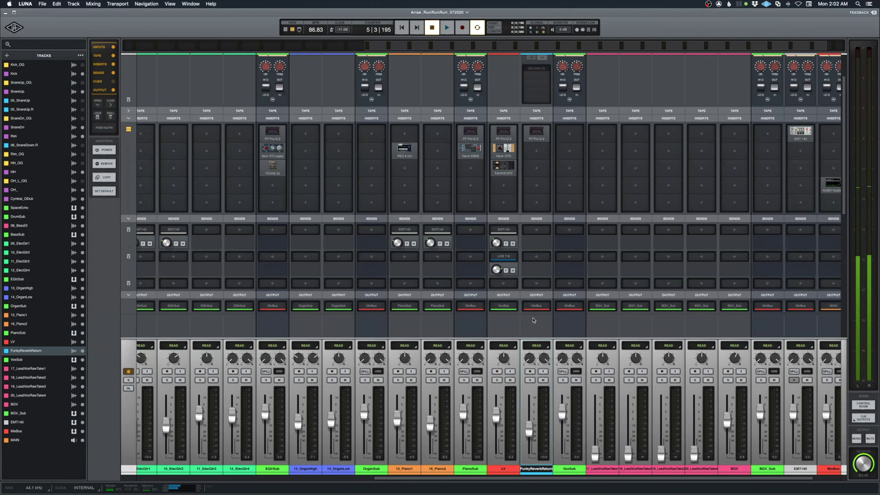
{"action": "scroll", "coordinate": [533, 321], "scroll_direction": "right", "scroll_amount": 3}
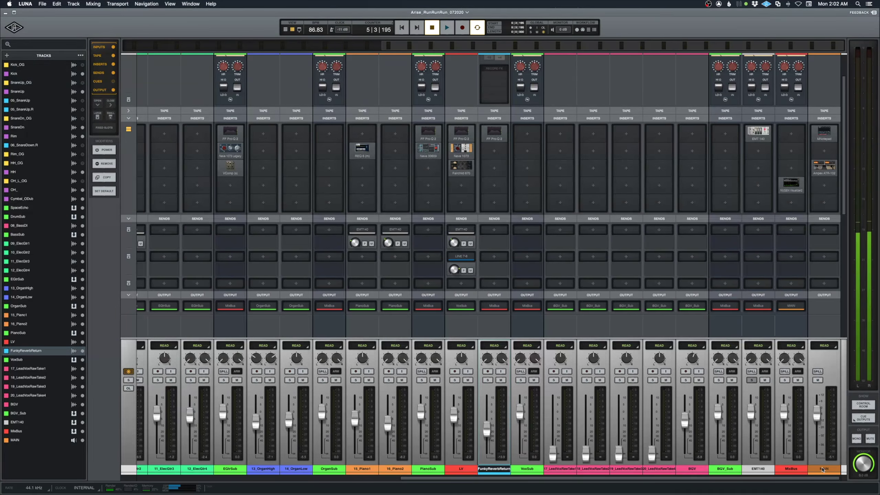
{"action": "left_click", "coordinate": [823, 168]}
{"action": "left_click_drag", "start_coordinate": [242, 93], "coordinate": [397, 112]}
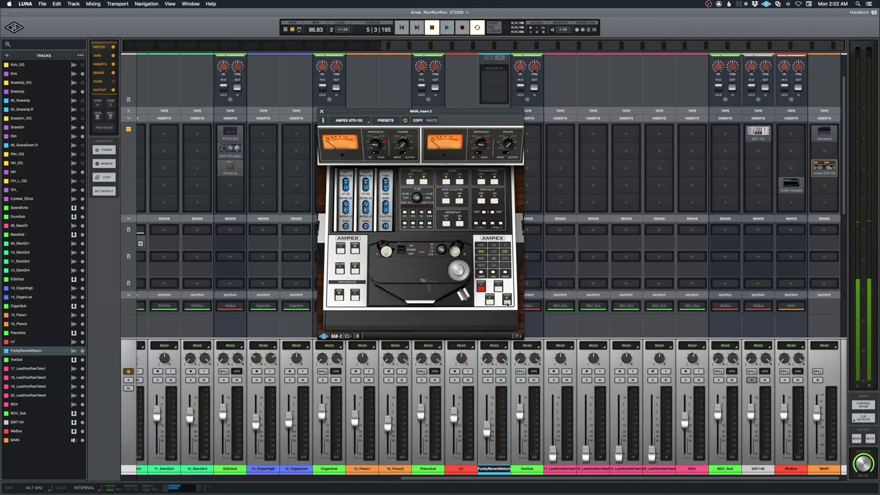
{"action": "left_click", "coordinate": [405, 120]}
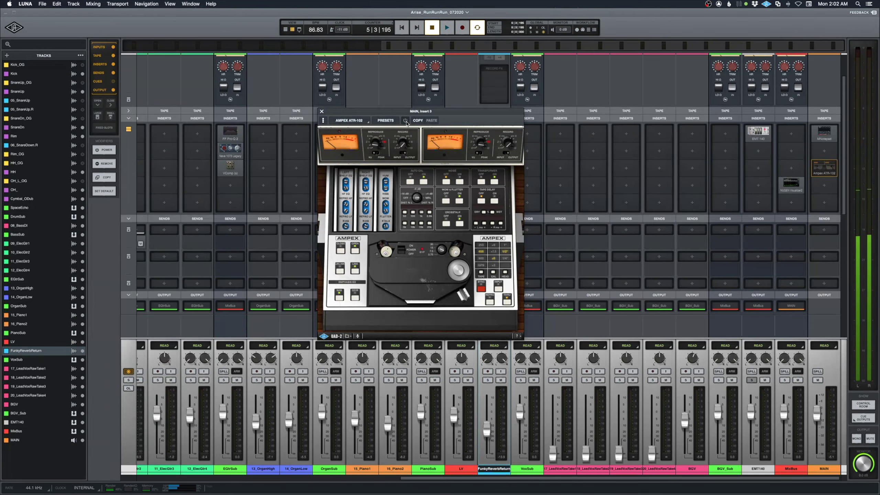
{"action": "left_click", "coordinate": [406, 121]}
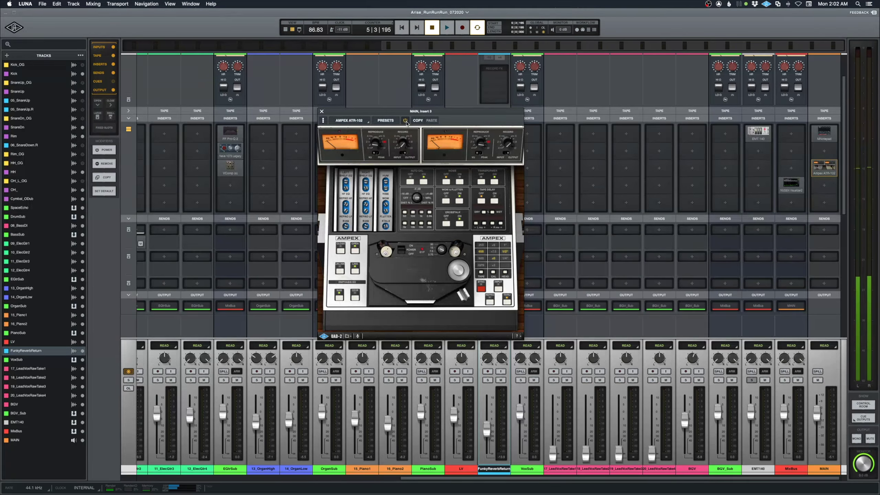
{"action": "left_click", "coordinate": [322, 111]}
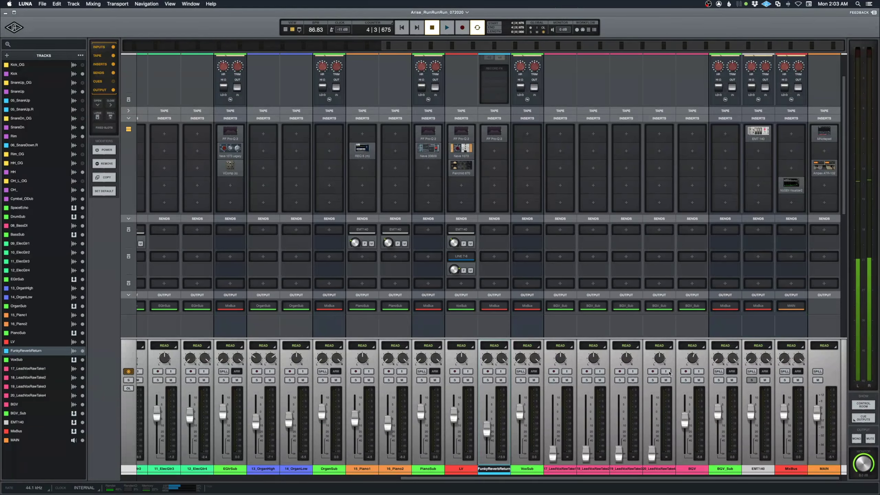
Solo the BGV track and reduce the height of all tracks in the timeline.
{"action": "left_click", "coordinate": [682, 452]}
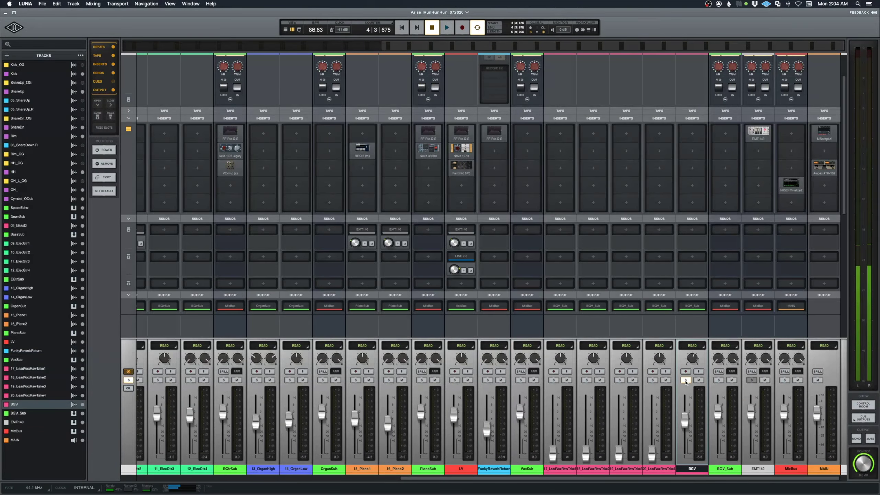
{"action": "key", "text": "super+equal"}
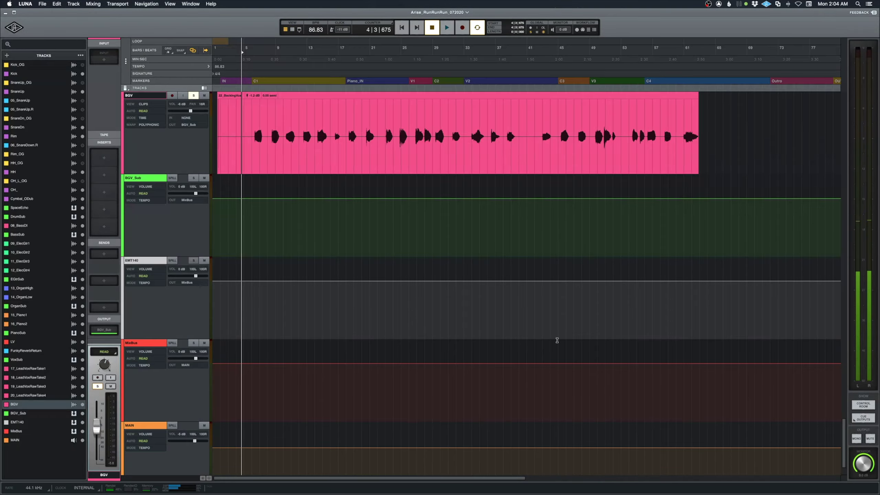
{"action": "left_click", "coordinate": [126, 88]}
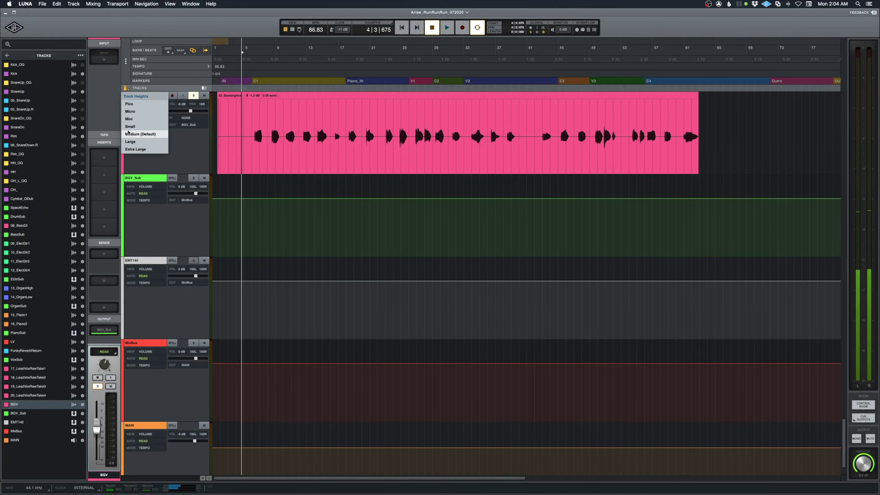
{"action": "left_click", "coordinate": [129, 130]}
{"action": "scroll", "coordinate": [217, 221], "scroll_direction": "up", "scroll_amount": 5}
Play the LV and BGV tracks soloed together, stop playback, and unsolo BGV.
{"action": "key", "text": "space"}
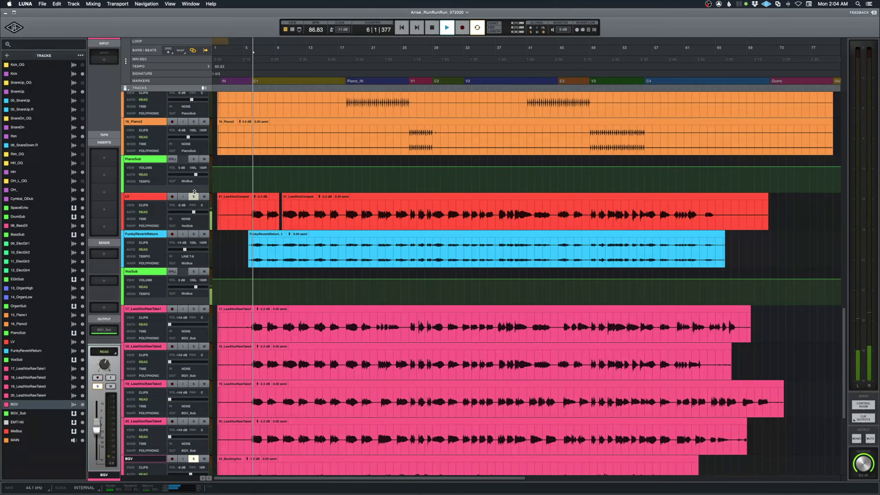
{"action": "scroll", "coordinate": [217, 221], "scroll_direction": "down", "scroll_amount": 2}
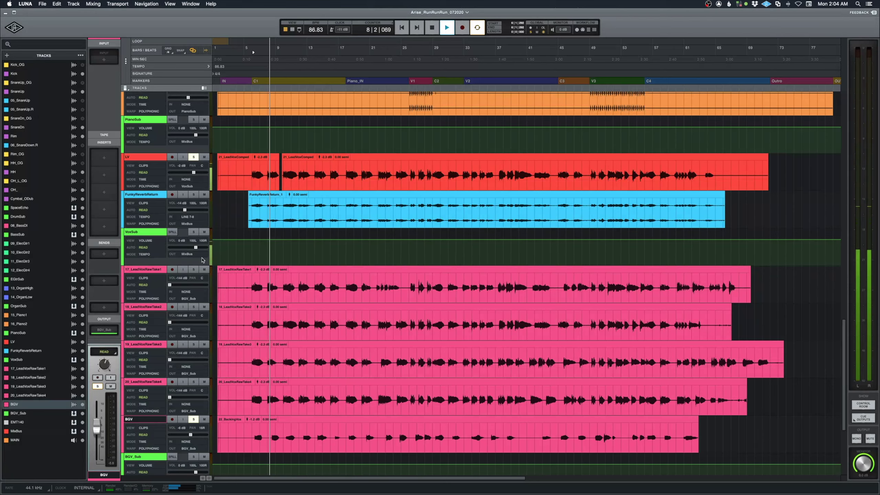
{"action": "key", "text": "super+equal"}
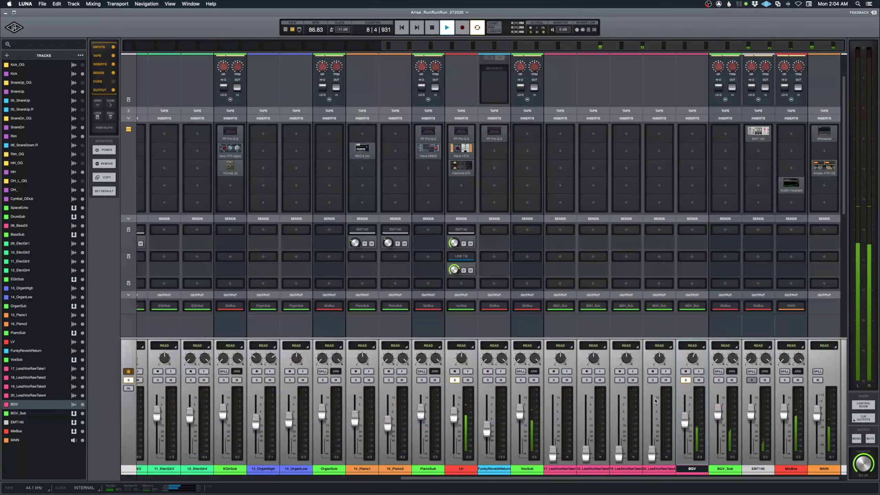
{"action": "key", "text": "space"}
{"action": "left_click", "coordinate": [686, 380]}
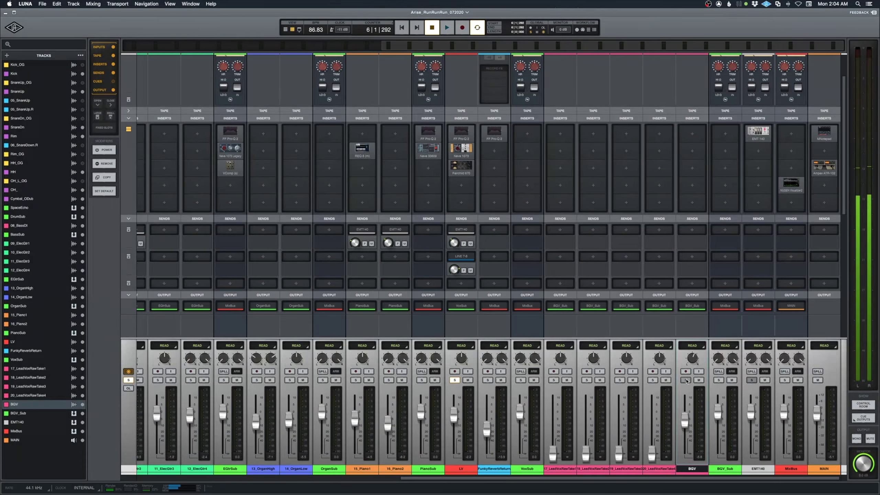
Create one stereo audio track named BGV_RebReturn.
{"action": "left_click", "coordinate": [6, 55]}
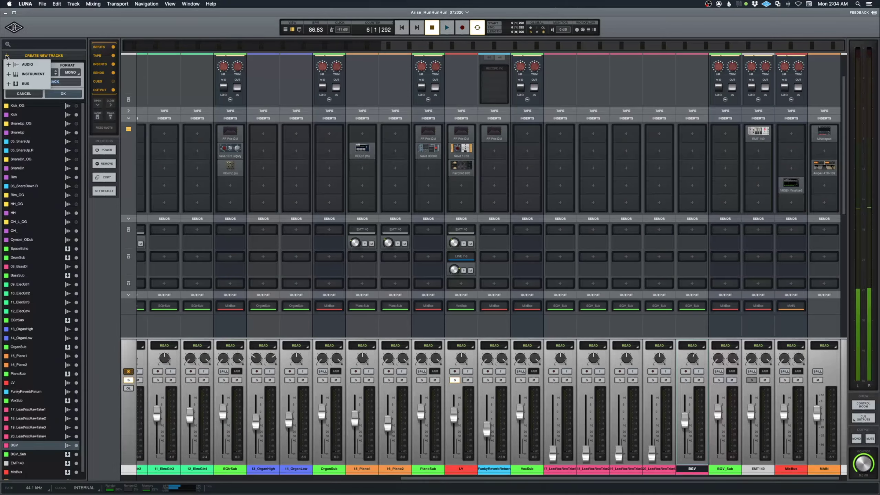
{"action": "left_click", "coordinate": [47, 108]}
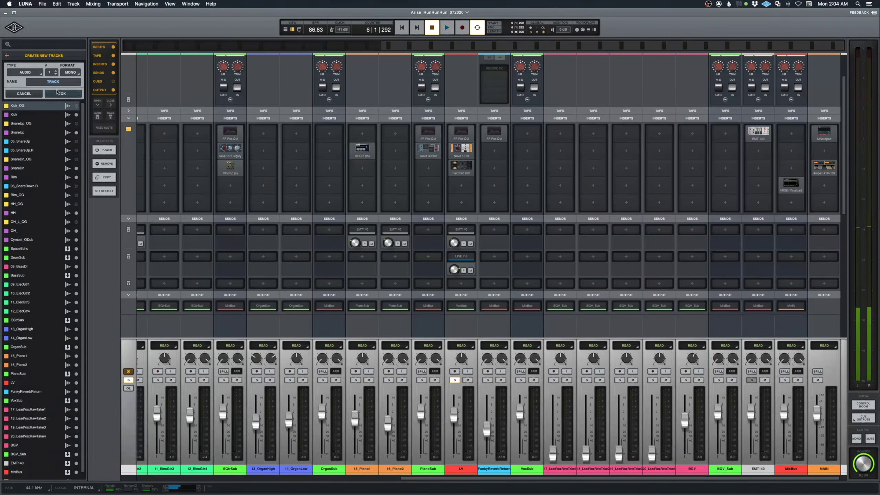
{"action": "left_click", "coordinate": [49, 81]}
{"action": "type", "text": "BGV_RebReturn"}
{"action": "left_click", "coordinate": [63, 94]}
Route send 2 of the BGV track to the LINE 7-8 output.
{"action": "scroll", "coordinate": [700, 120], "scroll_direction": "down", "scroll_amount": 5}
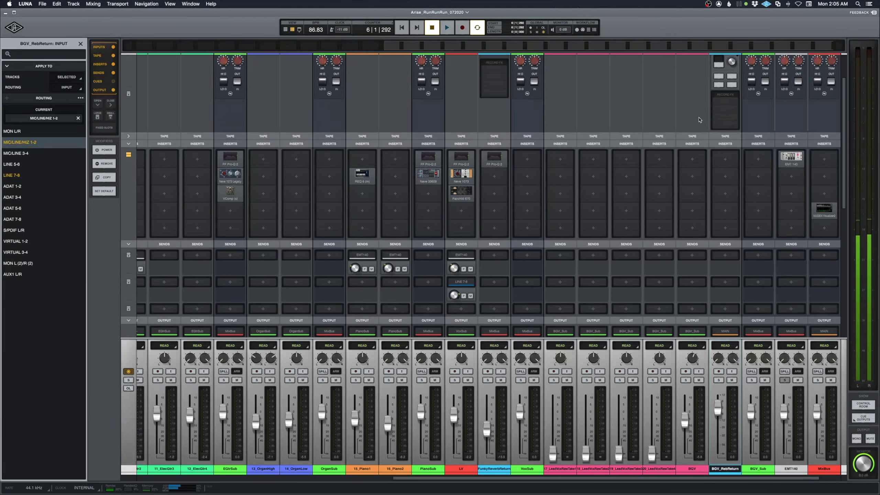
{"action": "left_click", "coordinate": [689, 470]}
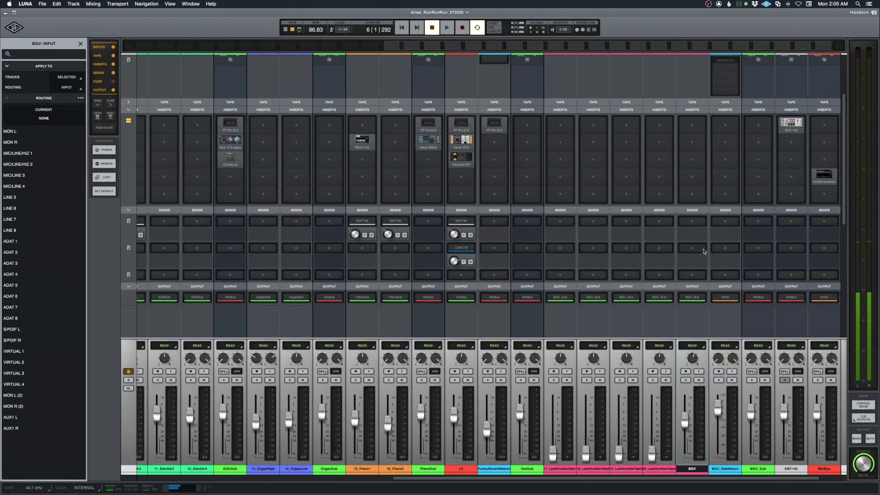
{"action": "left_click", "coordinate": [688, 248]}
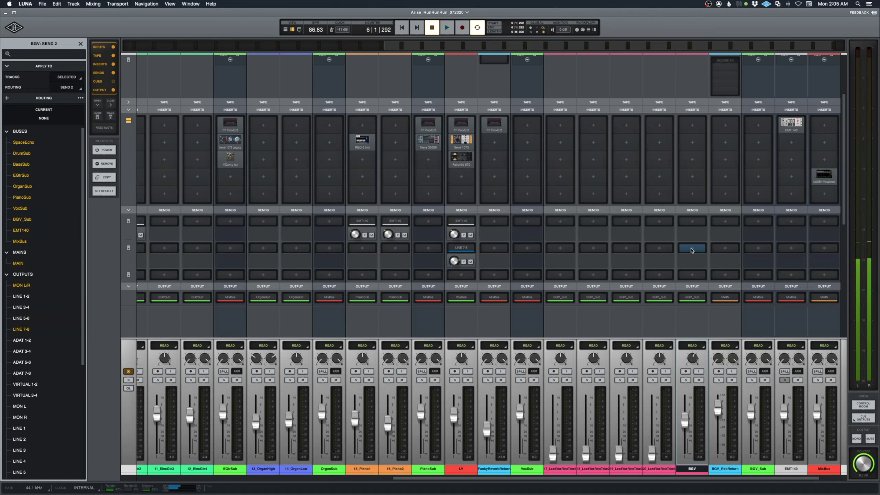
{"action": "left_click", "coordinate": [21, 329]}
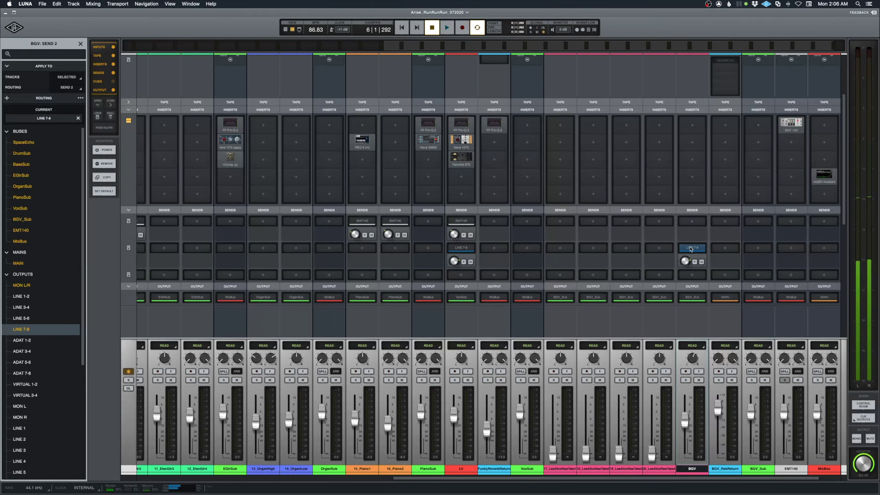
Set the BGV_RebReturn track's input to LINE 7-8 and enable its input monitoring.
{"action": "left_click", "coordinate": [717, 381]}
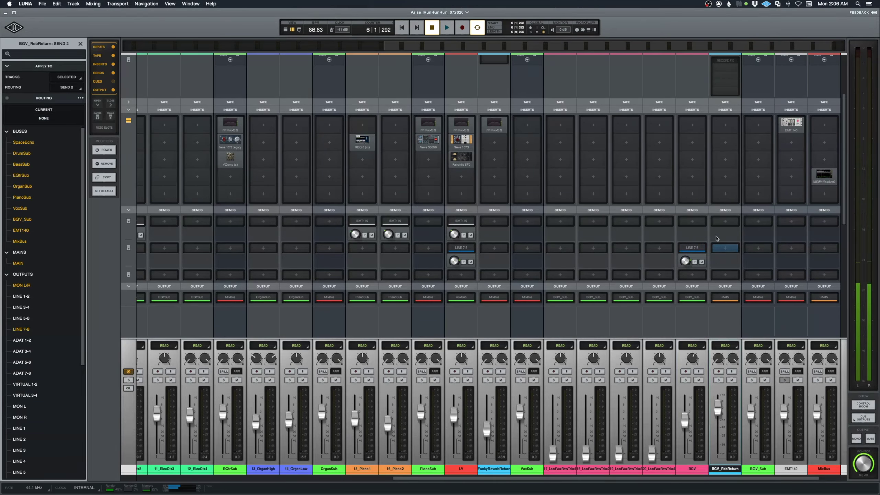
{"action": "scroll", "coordinate": [713, 220], "scroll_direction": "up", "scroll_amount": 3}
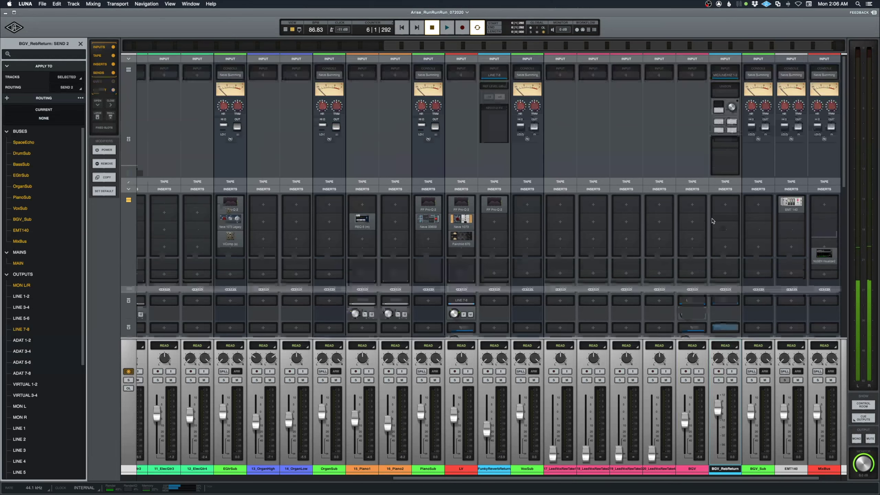
{"action": "left_click", "coordinate": [724, 75]}
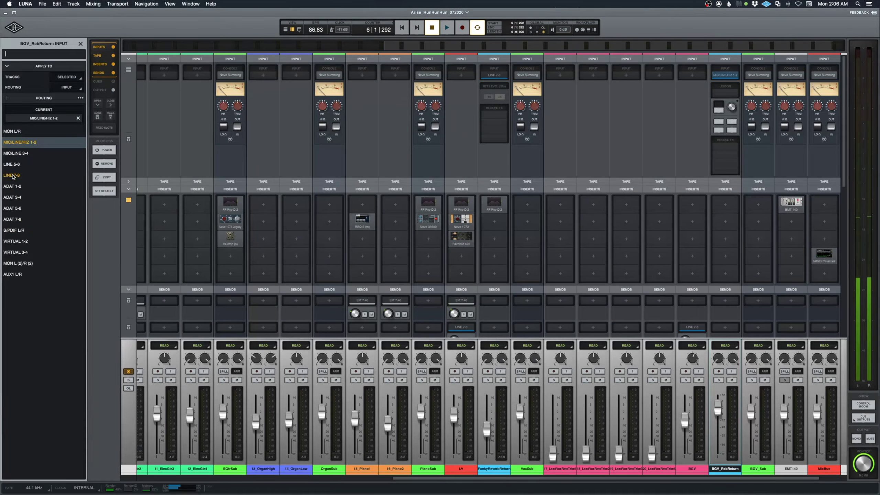
{"action": "left_click", "coordinate": [12, 176]}
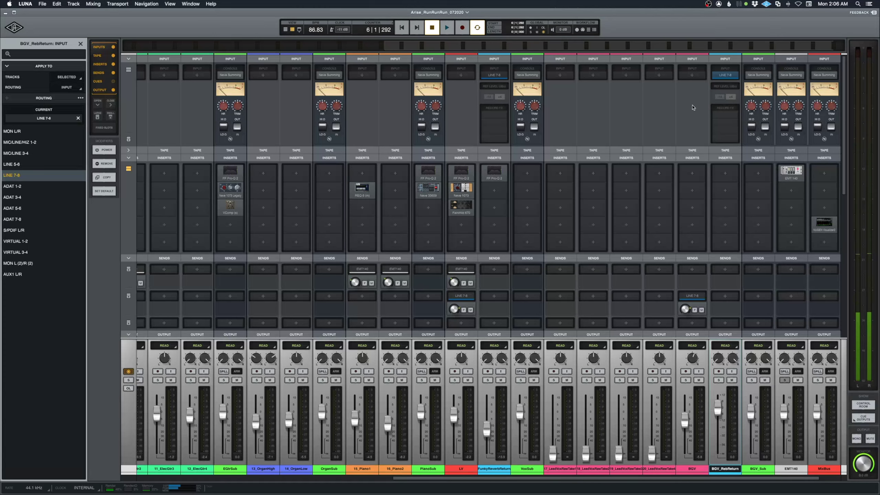
{"action": "scroll", "coordinate": [693, 139], "scroll_direction": "down", "scroll_amount": 1}
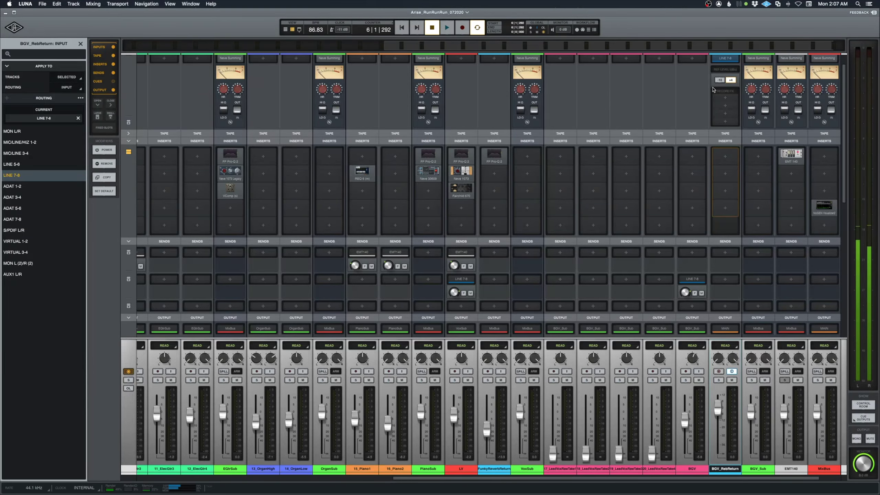
Remove the LINE 7-8 routing from send 2 of the LV track.
{"action": "scroll", "coordinate": [717, 88], "scroll_direction": "up", "scroll_amount": 1}
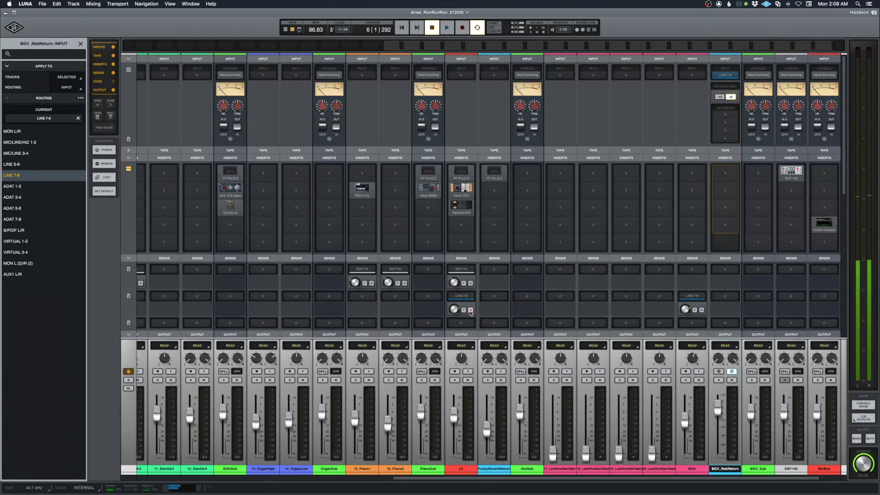
{"action": "left_click", "coordinate": [460, 298]}
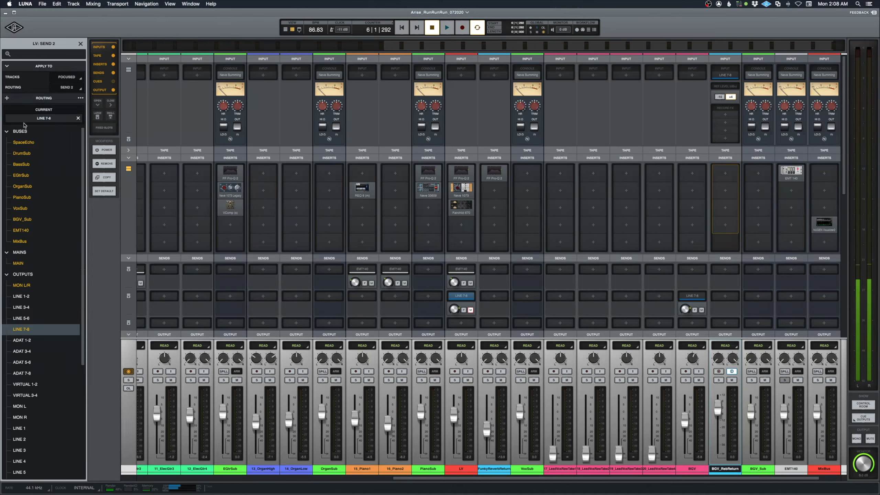
{"action": "left_click", "coordinate": [78, 119]}
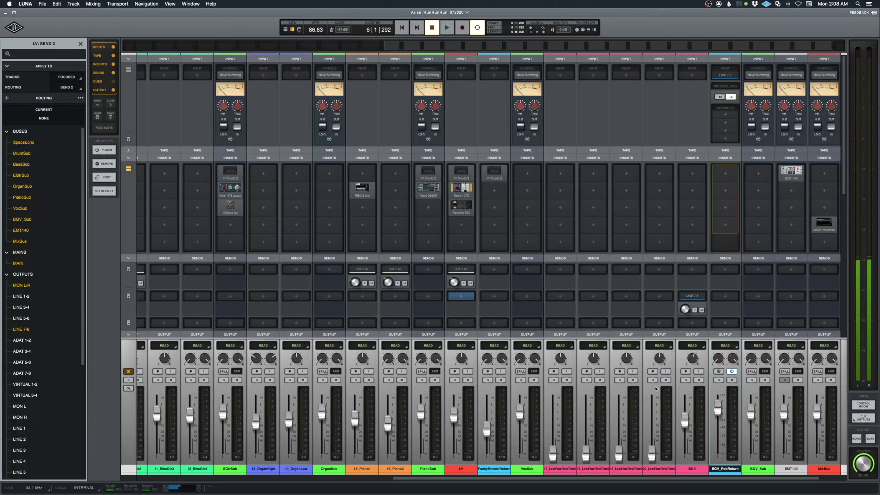
Show the routing of BGV's LINE 7-8 send, play the song briefly, and stop playback.
{"action": "left_click", "coordinate": [696, 295]}
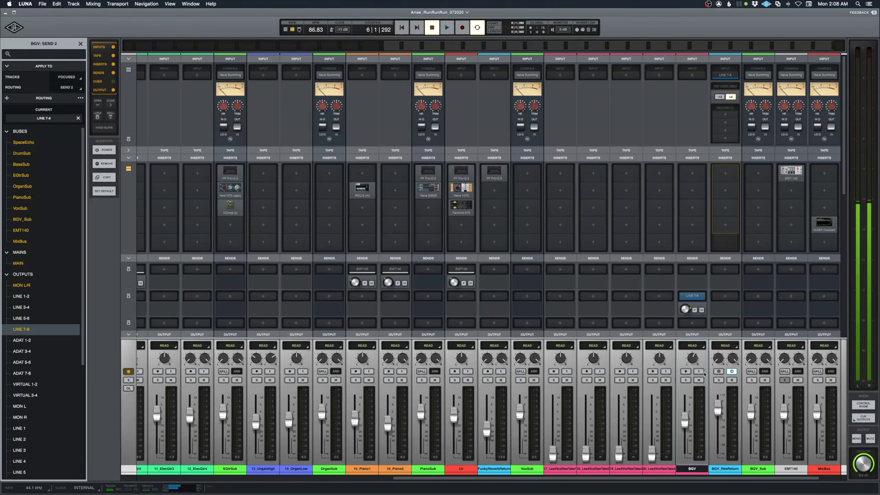
{"action": "key", "text": "space"}
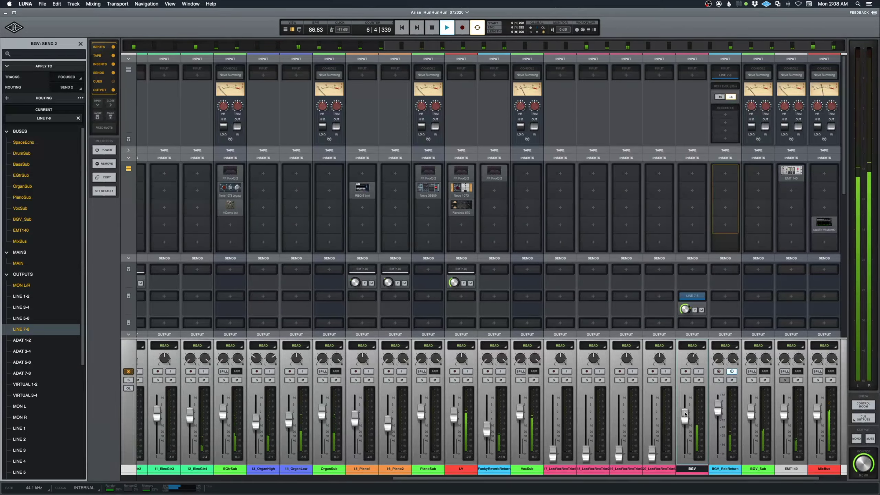
{"action": "key", "text": "space"}
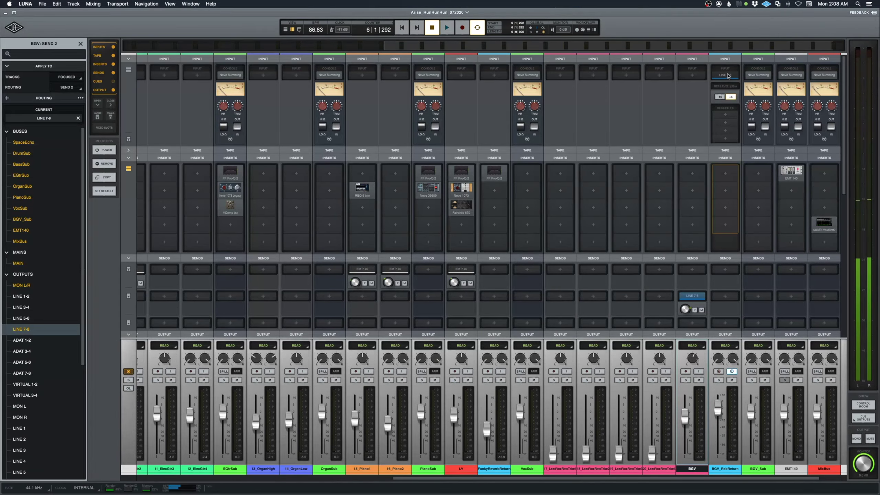
Arm the BGV_RebReturn track for recording.
{"action": "scroll", "coordinate": [665, 168], "scroll_direction": "right", "scroll_amount": 2}
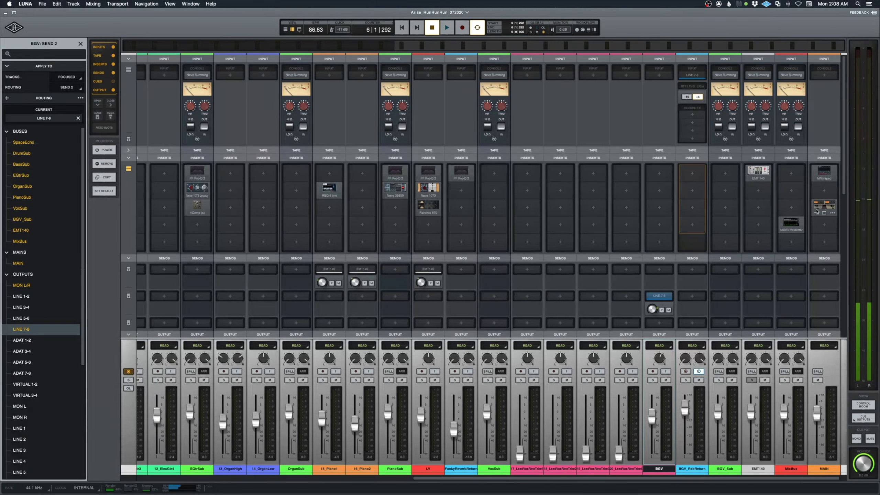
{"action": "scroll", "coordinate": [674, 152], "scroll_direction": "left", "scroll_amount": 1}
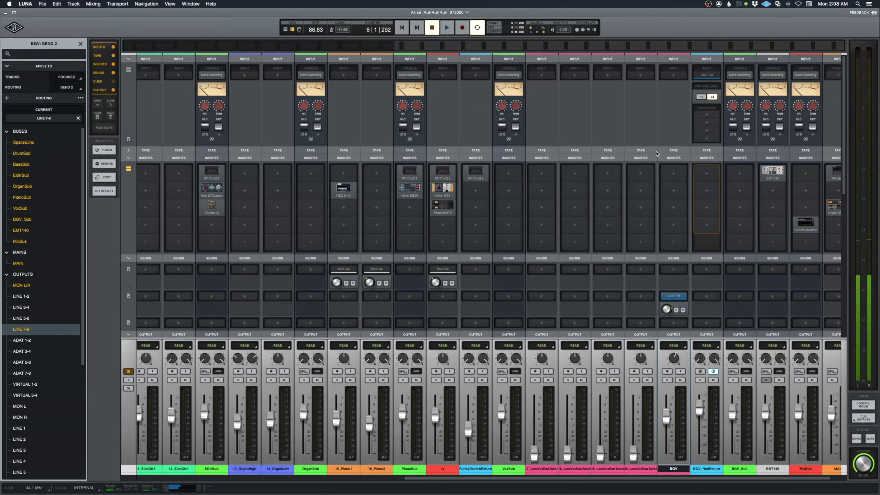
{"action": "scroll", "coordinate": [693, 389], "scroll_direction": "right", "scroll_amount": 1}
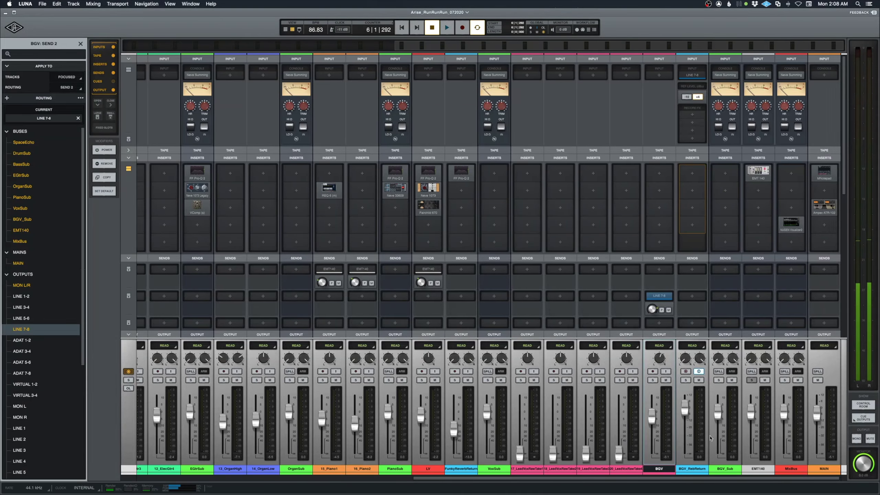
{"action": "left_click", "coordinate": [686, 371]}
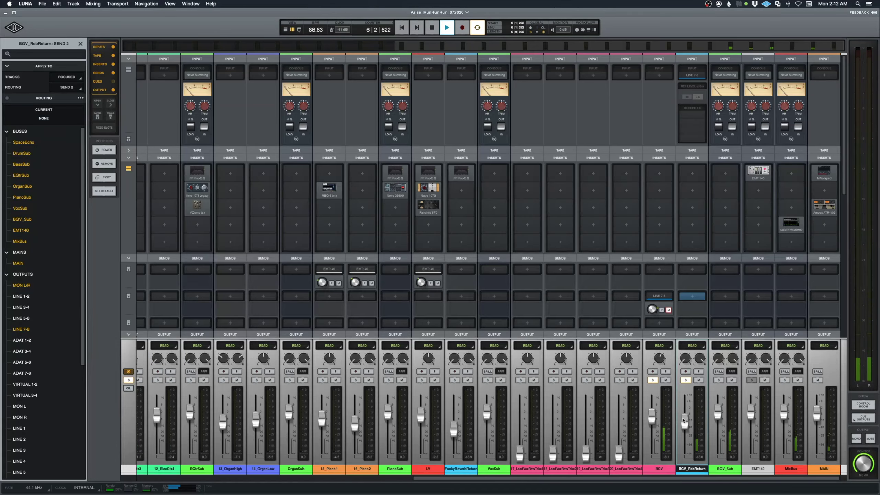
Blend the BGV_RebReturn track's level during playback, first soloed with BGV and then within the full mix.
{"action": "left_click_drag", "start_coordinate": [686, 431], "coordinate": [685, 423]}
{"action": "left_click_drag", "start_coordinate": [685, 422], "coordinate": [685, 424]}
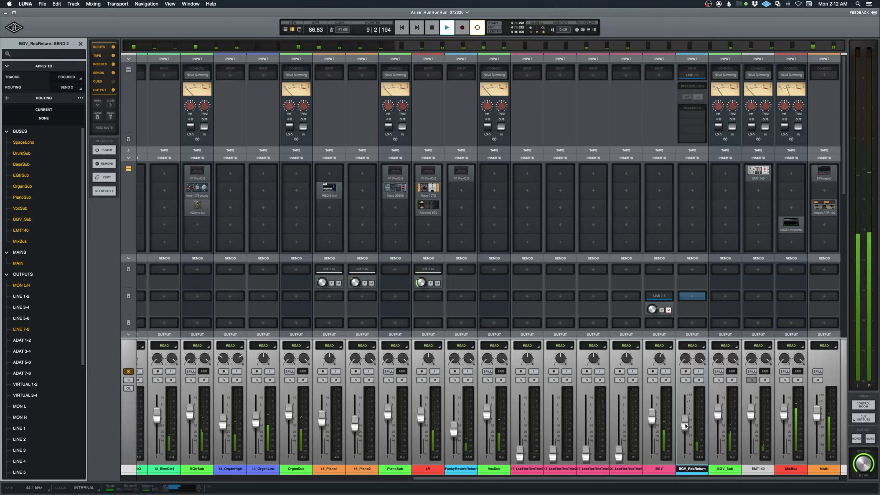
{"action": "left_click_drag", "start_coordinate": [686, 426], "coordinate": [686, 425]}
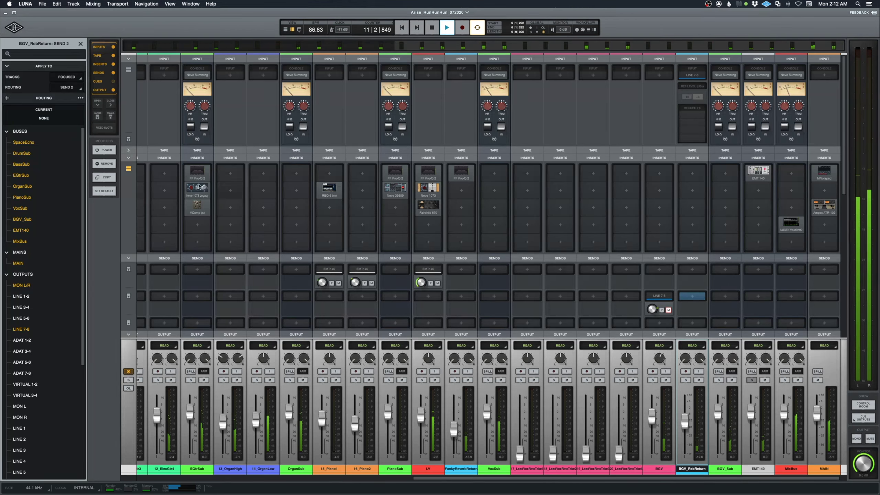
Remove the LINE 7-8 send from the BGV track, leave Remove mode, and stop playback.
{"action": "key", "text": "alt"}
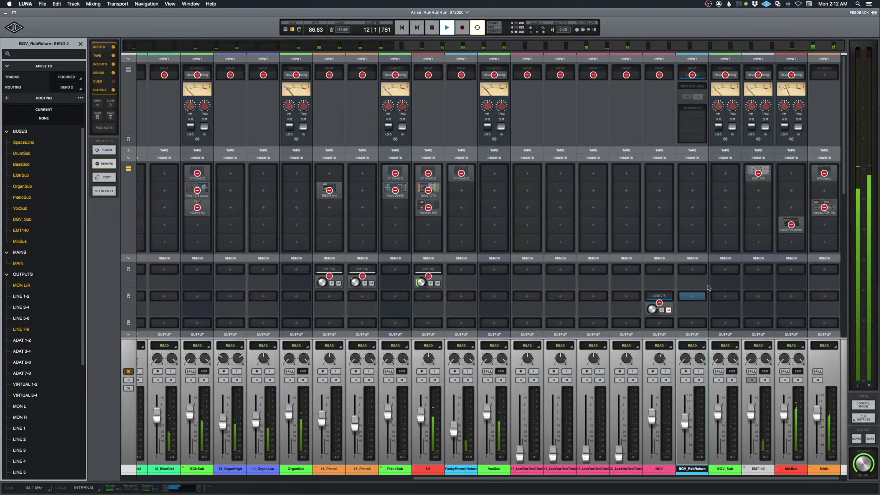
{"action": "left_click", "coordinate": [659, 302]}
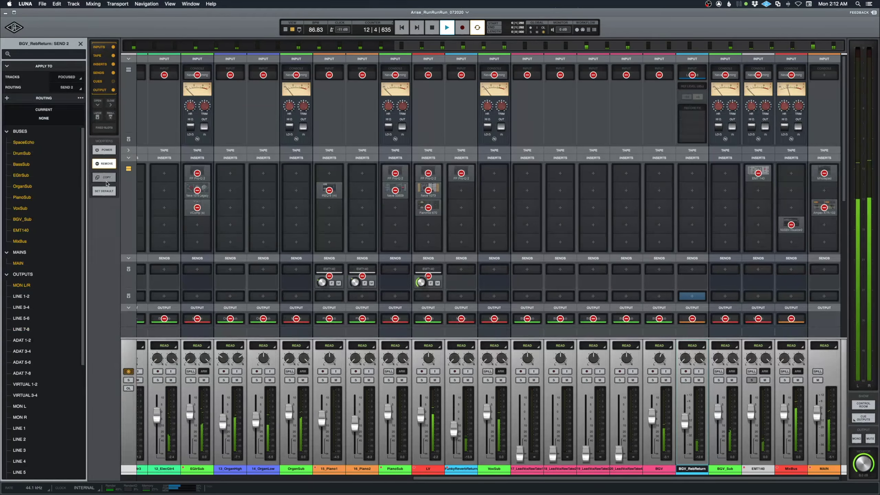
{"action": "left_click", "coordinate": [104, 163]}
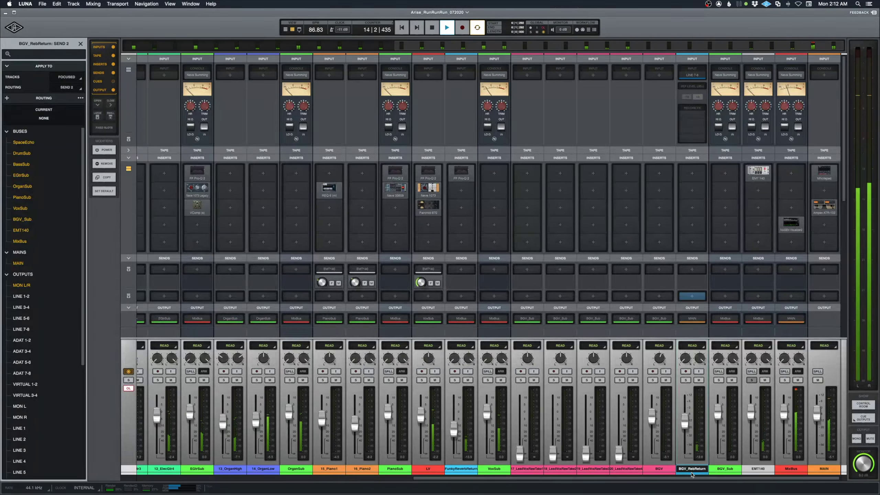
{"action": "key", "text": "space"}
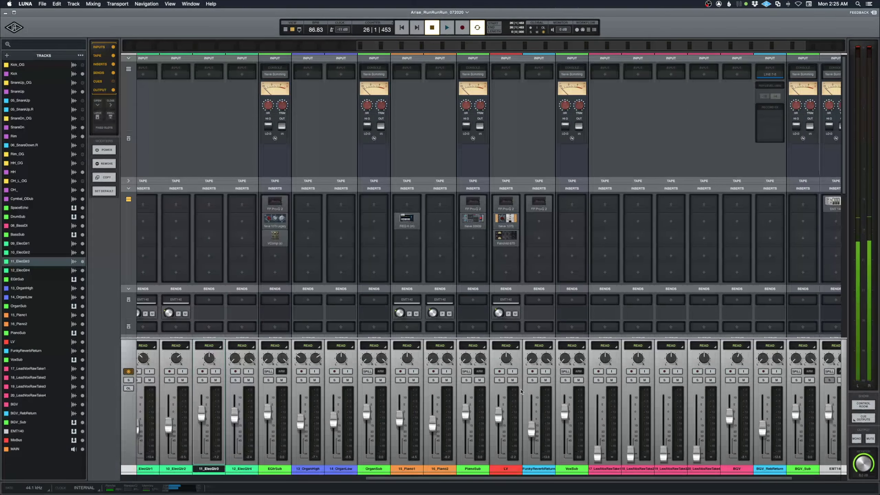
Show the electric guitar tracks in the timeline and place the playhead at bar 25, just before the V1 section.
{"action": "scroll", "coordinate": [521, 392], "scroll_direction": "left", "scroll_amount": 2}
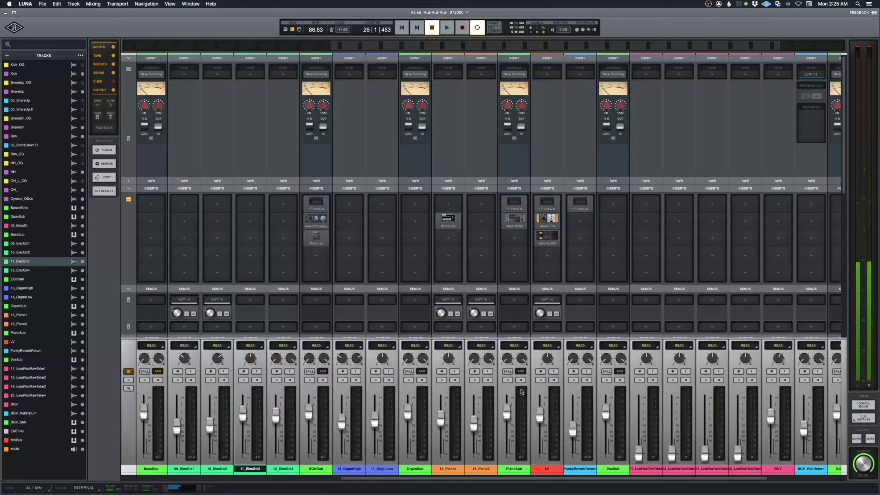
{"action": "scroll", "coordinate": [521, 392], "scroll_direction": "left", "scroll_amount": 5}
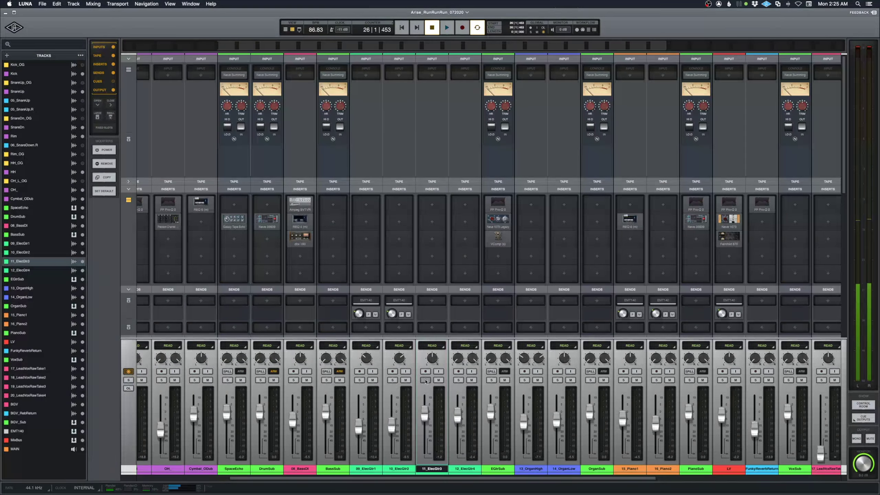
{"action": "key", "text": "super+equal"}
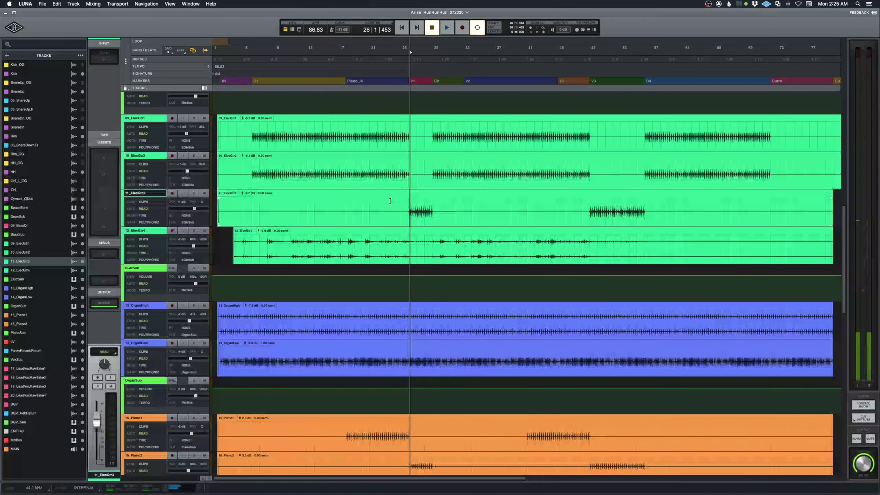
{"action": "left_click", "coordinate": [404, 205]}
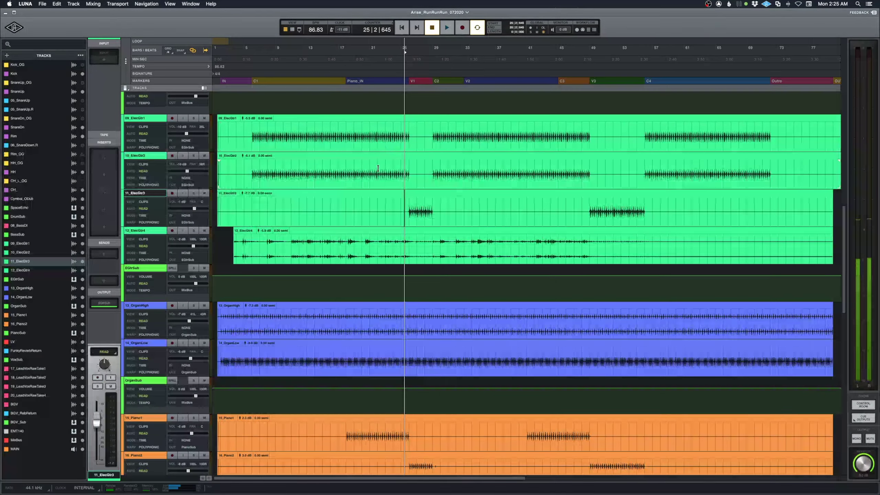
Solo 09_ElecGtr1, 10_ElecGtr2 and 11_ElecGtr3, play them from the playhead, stop, and unsolo all three.
{"action": "left_click_drag", "start_coordinate": [193, 118], "coordinate": [193, 193]}
{"action": "key", "text": "space"}
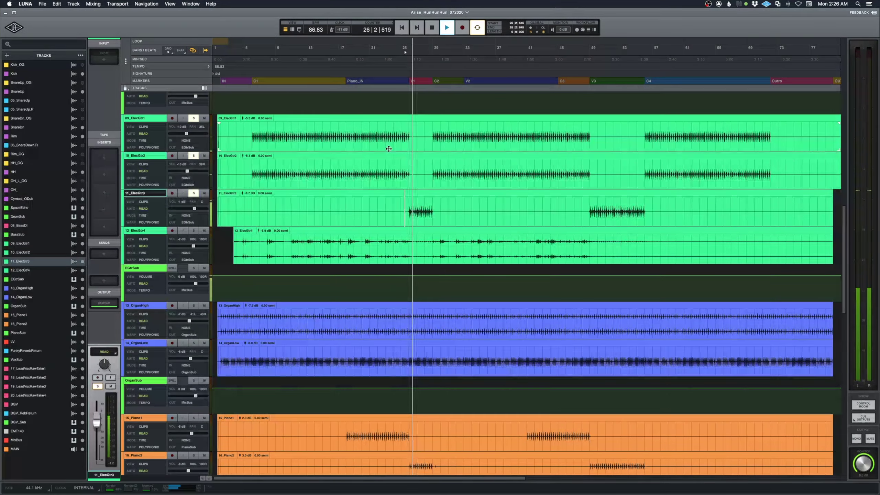
{"action": "key", "text": "space"}
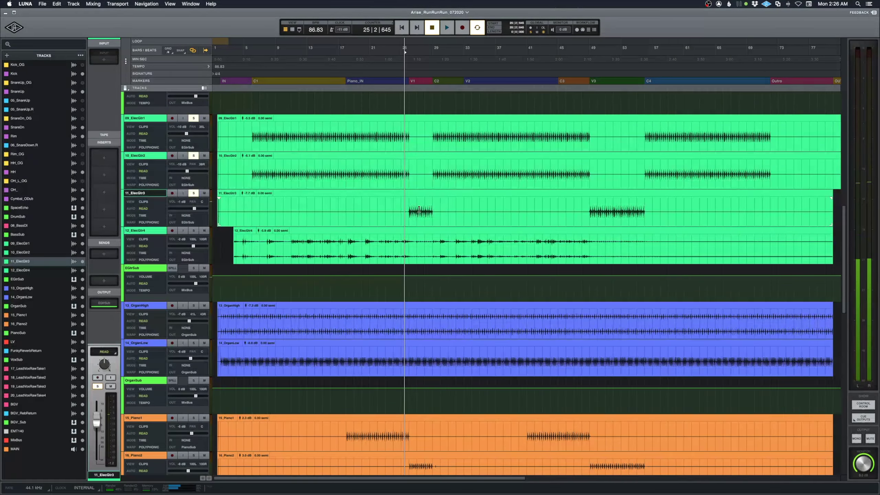
{"action": "left_click", "coordinate": [194, 118]}
{"action": "left_click", "coordinate": [193, 155]}
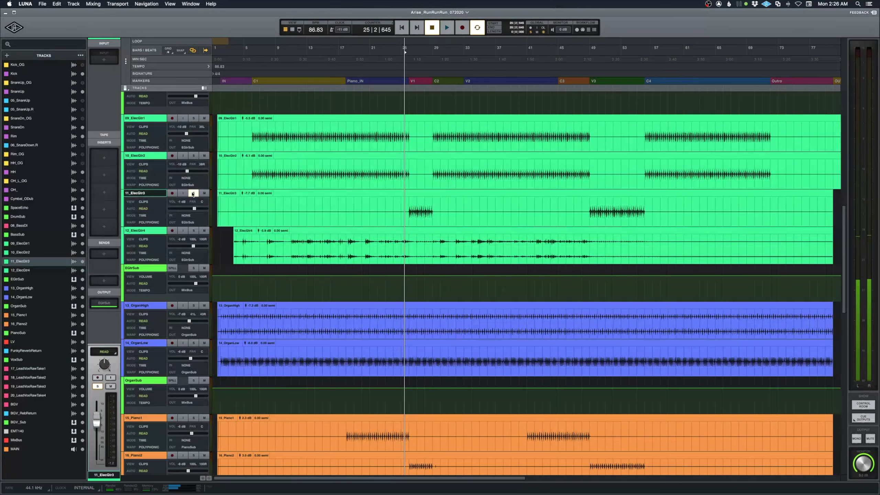
{"action": "left_click", "coordinate": [193, 193]}
Add one mono audio track named EchorecRtn below 11_ElecGtr3 and route its output to the EGtrSub bus.
{"action": "key", "text": "super+equal"}
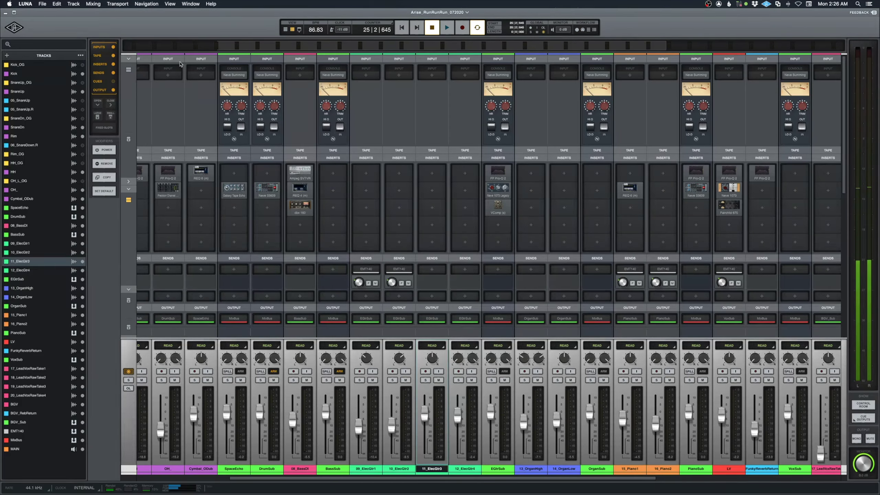
{"action": "left_click", "coordinate": [7, 55]}
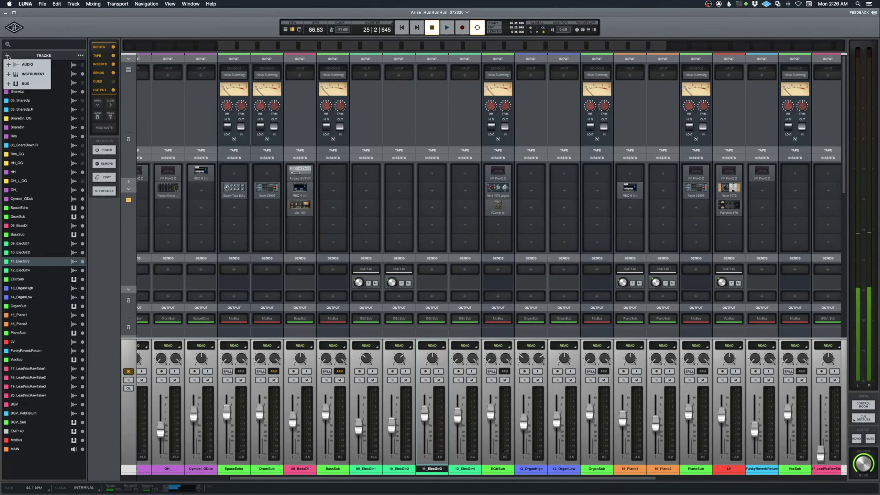
{"action": "left_click", "coordinate": [27, 66]}
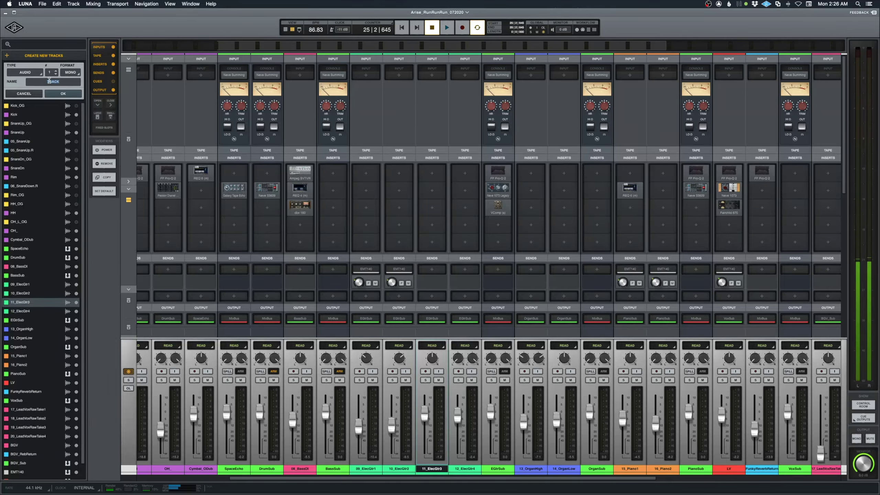
{"action": "type", "text": "EchorecRtn"}
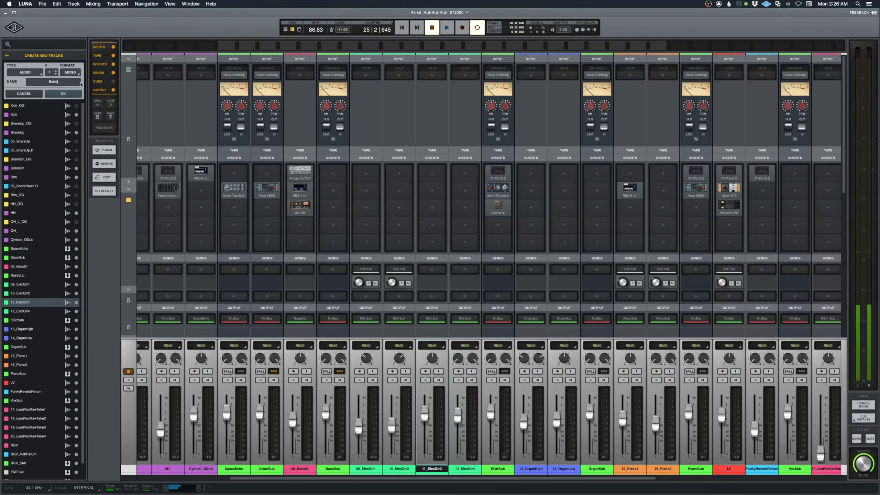
{"action": "key", "text": "Return"}
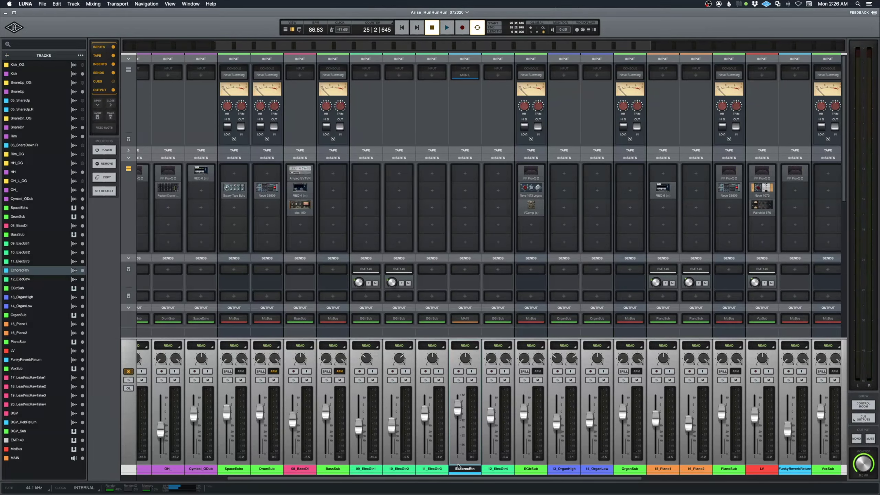
{"action": "left_click", "coordinate": [466, 318]}
{"action": "left_click", "coordinate": [21, 176]}
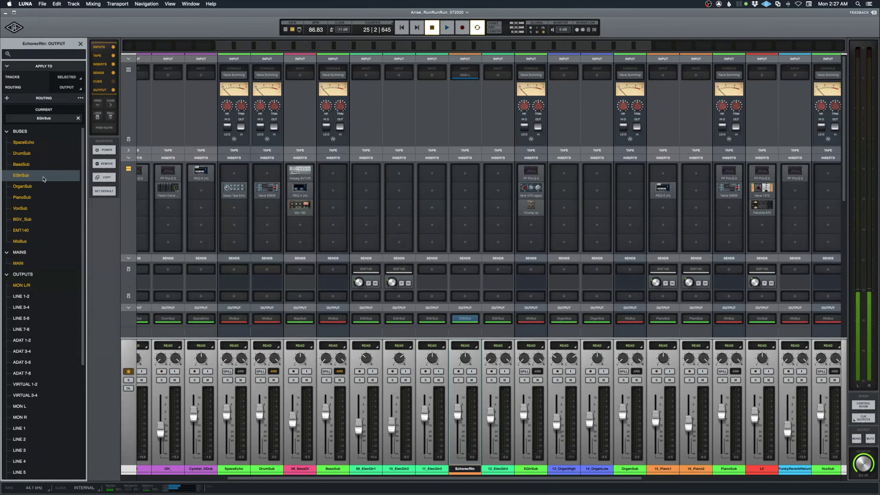
Solo 11_ElecGtr3 and assign its second send to the LINE 7-8 output.
{"action": "left_click", "coordinate": [432, 469]}
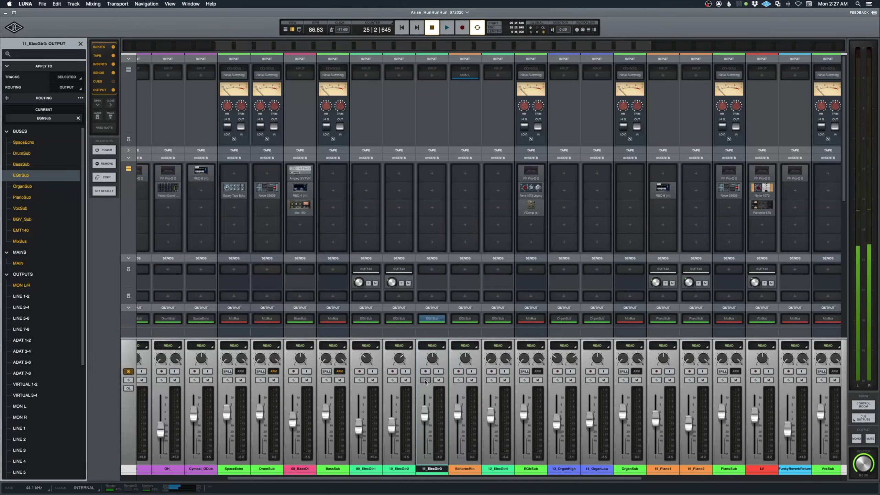
{"action": "left_click", "coordinate": [426, 380]}
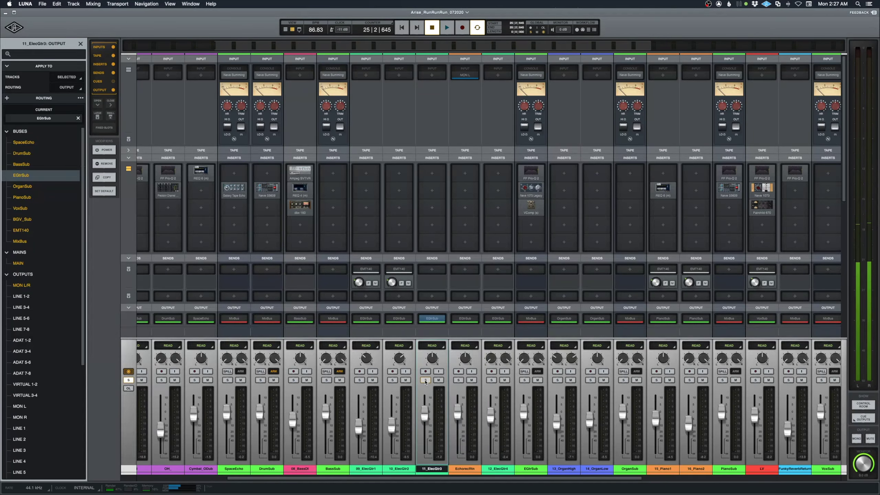
{"action": "left_click", "coordinate": [432, 296]}
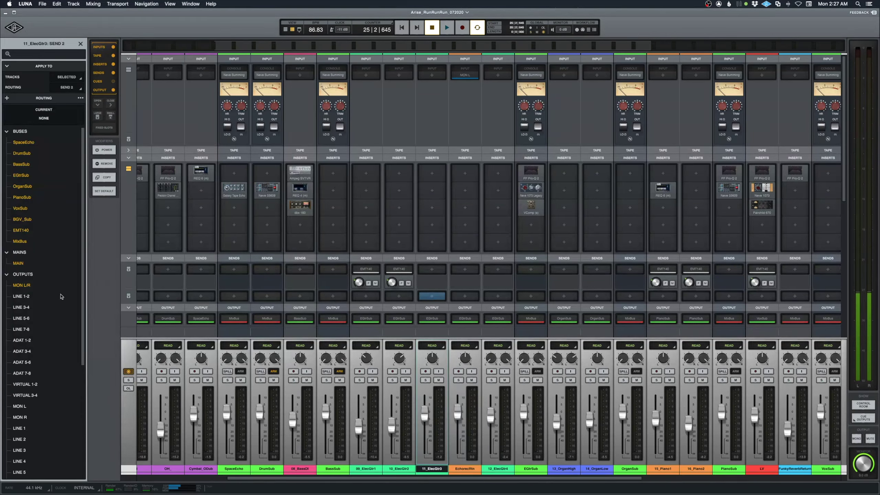
{"action": "left_click", "coordinate": [21, 329]}
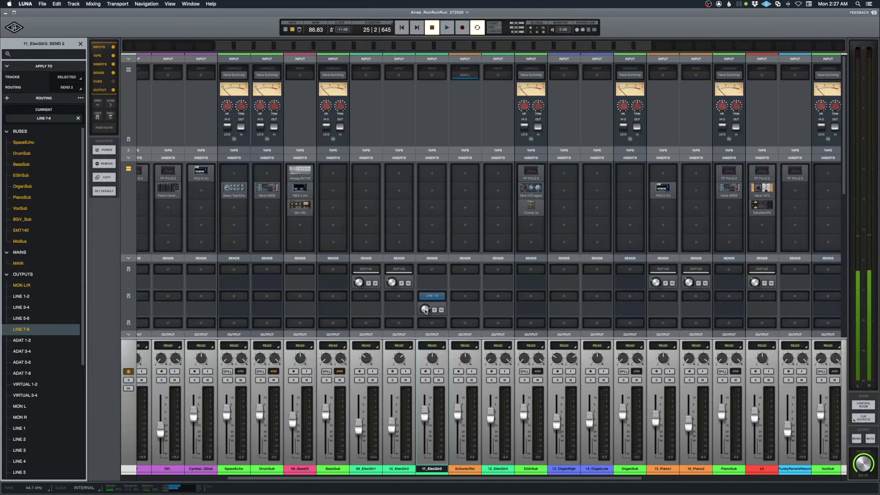
Set EchorecRtn's input to MIC/LINE/HIZ 1, enable input monitoring, and audition the return soloed and in the mix.
{"action": "left_click", "coordinate": [466, 76]}
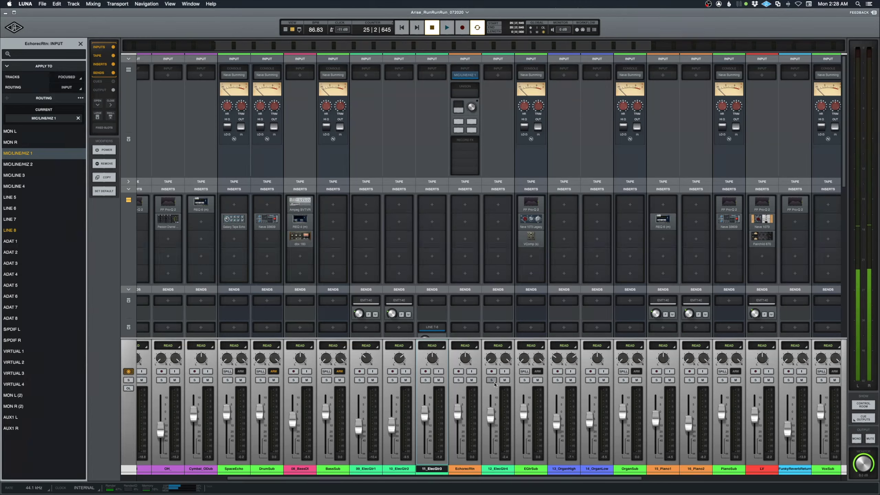
{"action": "left_click", "coordinate": [472, 371]}
{"action": "key", "text": "space"}
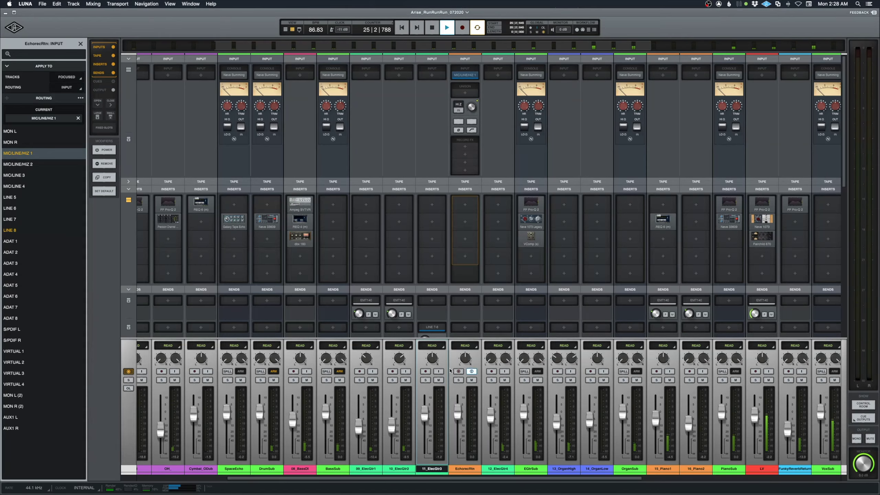
{"action": "left_click", "coordinate": [458, 380]}
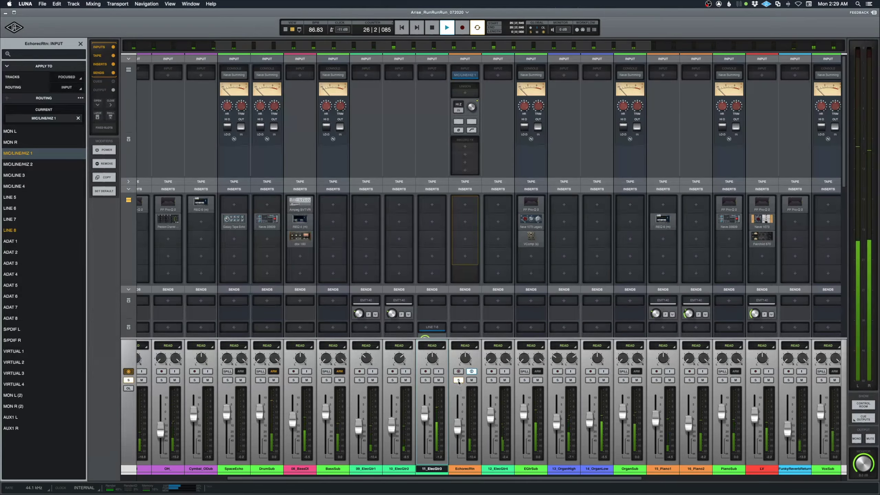
{"action": "left_click", "coordinate": [458, 380]}
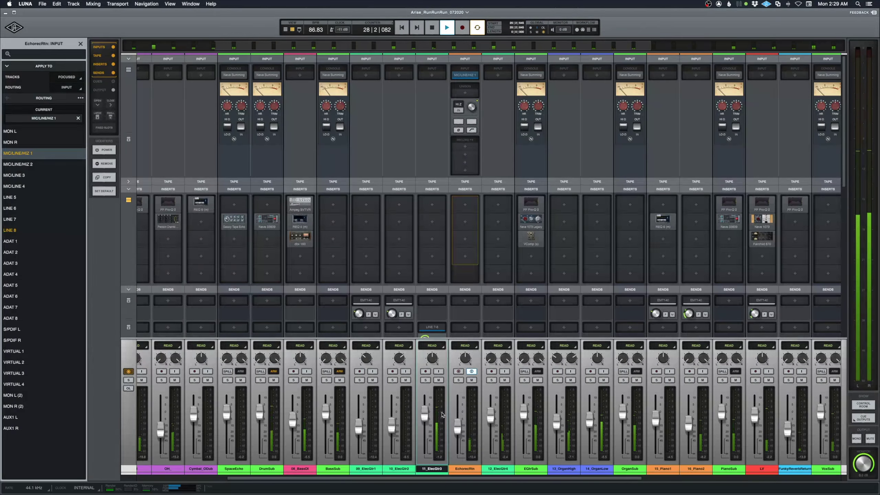
{"action": "key", "text": "space"}
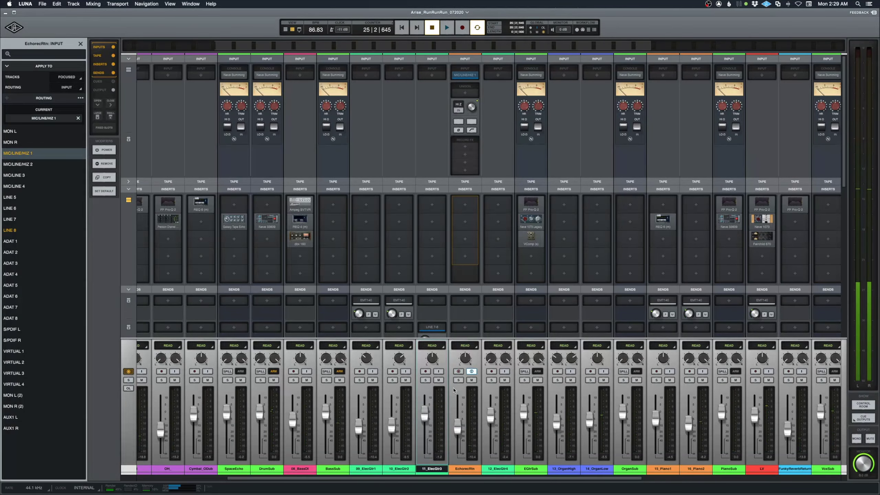
Record-enable EchorecRtn in the timeline and record the echo return over the V1 and V3 guitar parts.
{"action": "key", "text": "super+equal"}
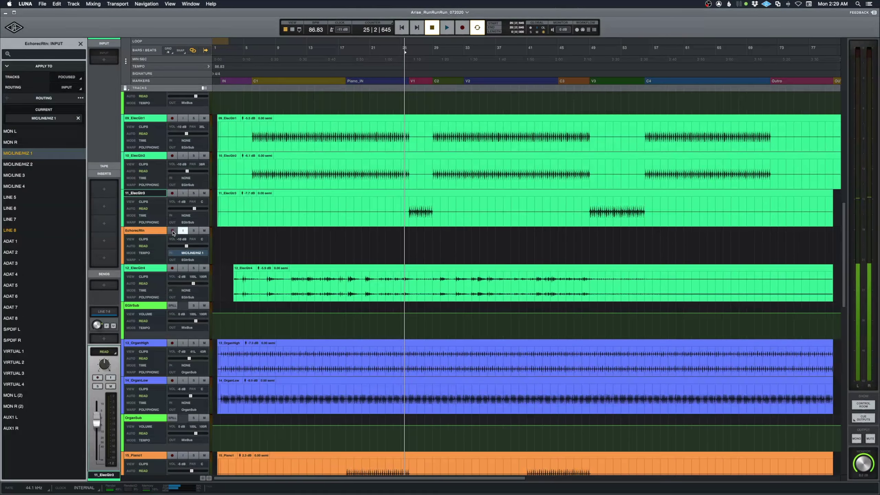
{"action": "left_click", "coordinate": [172, 231]}
{"action": "key", "text": "r"}
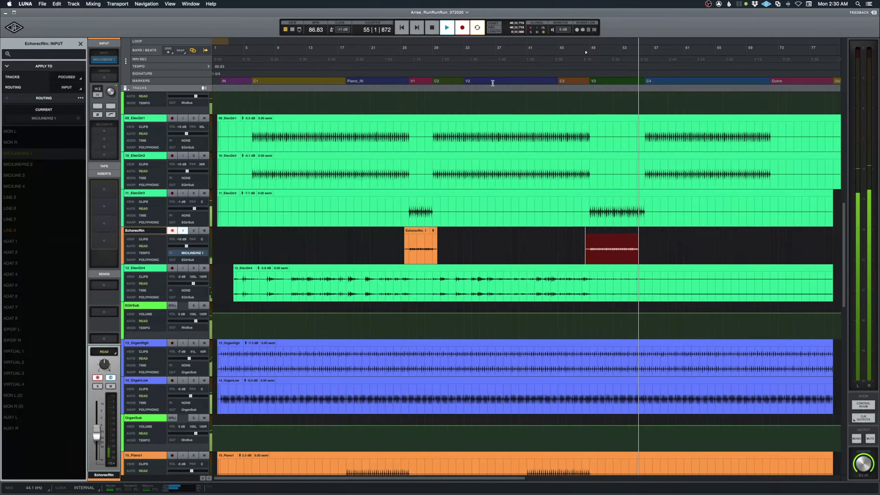
Play back the recorded EchorecRtn clip from the start of V3 and solo 11_ElecGtr3 in the mixer.
{"action": "key", "text": "super+equal"}
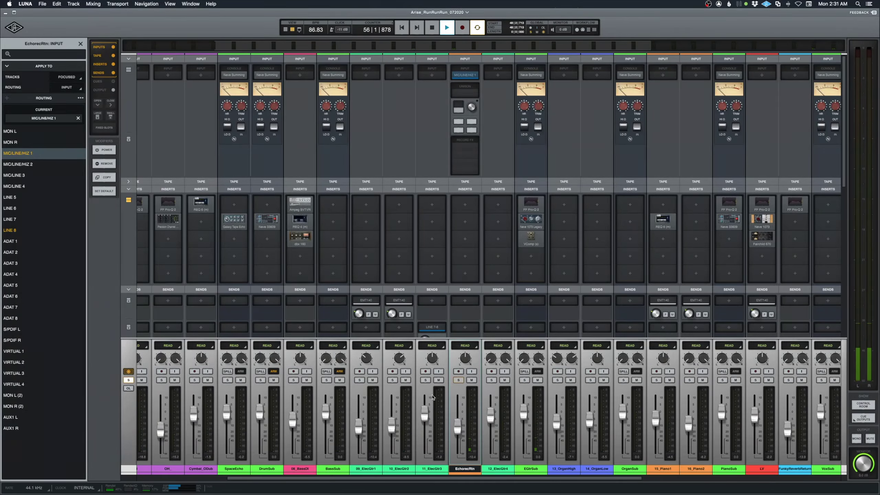
{"action": "key", "text": "super+equal"}
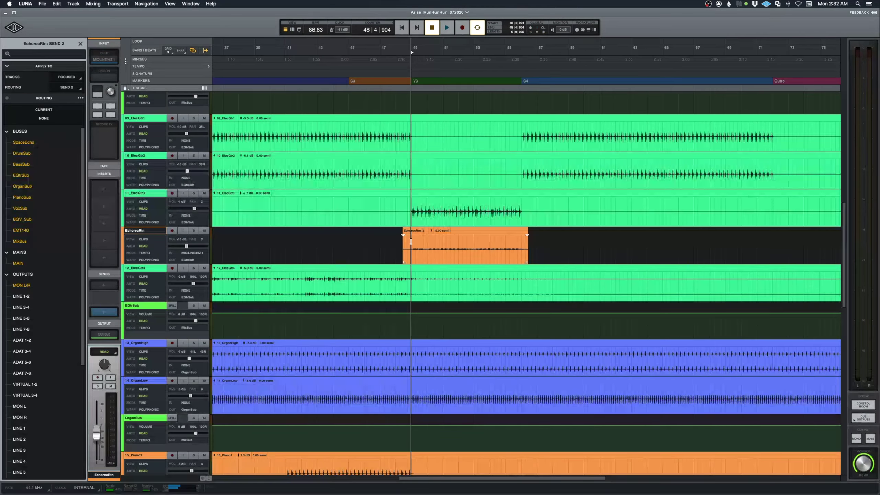
{"action": "key", "text": "space"}
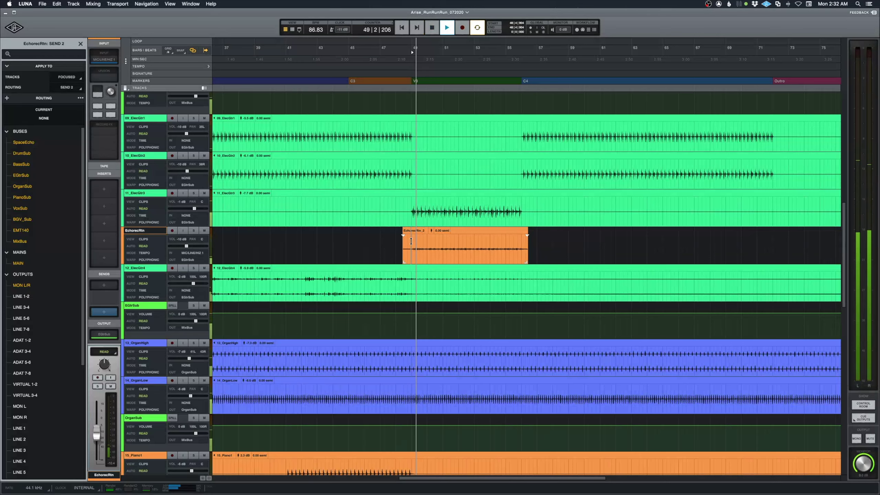
{"action": "key", "text": "super+equal"}
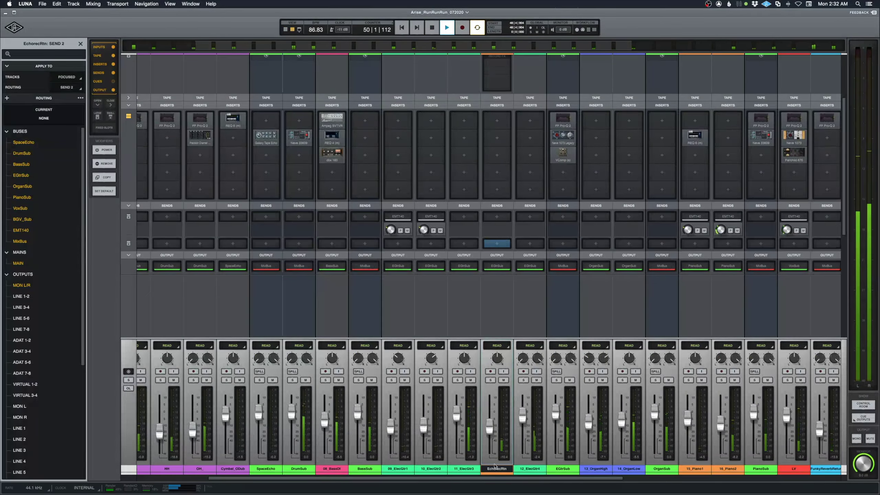
{"action": "left_click", "coordinate": [457, 380]}
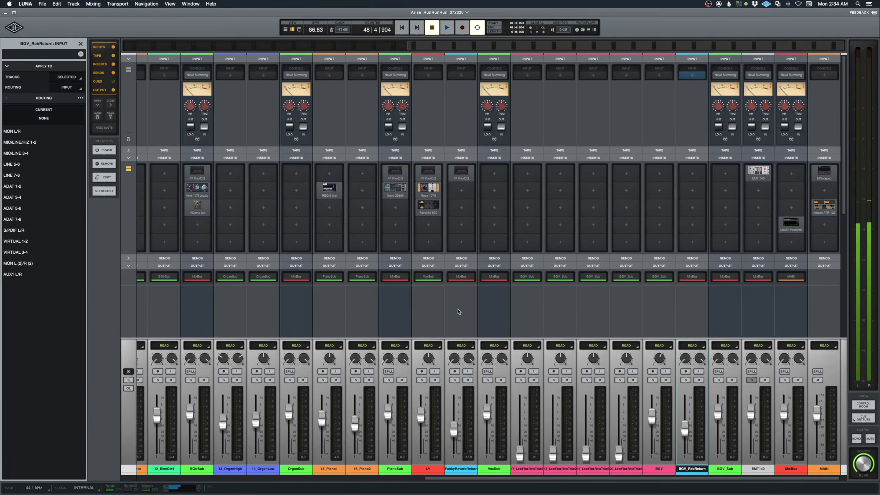
{"action": "scroll", "coordinate": [458, 312], "scroll_direction": "left", "scroll_amount": 15}
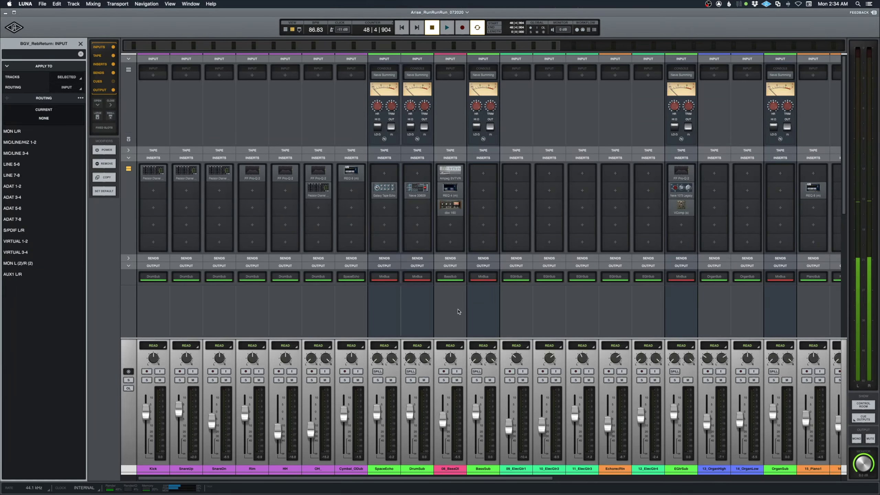
{"action": "scroll", "coordinate": [463, 306], "scroll_direction": "right", "scroll_amount": 10}
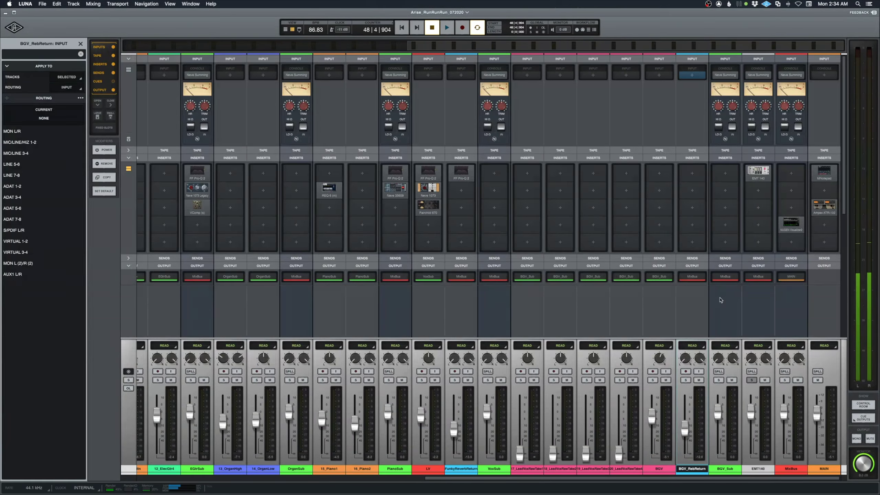
{"action": "scroll", "coordinate": [711, 302], "scroll_direction": "left", "scroll_amount": 10}
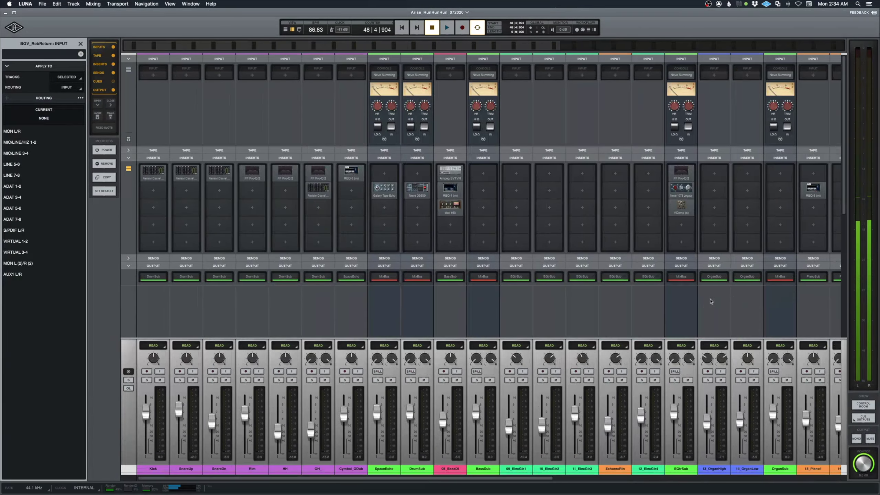